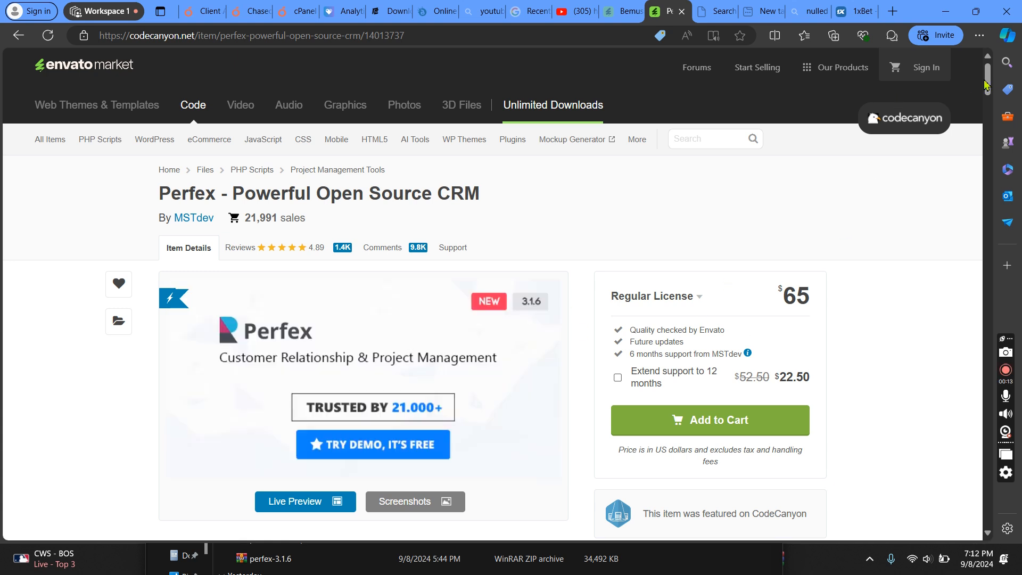
- Switch to the hosting account's cPanel, open its File Manager and go into the public_html folder
{"action": "left_click_drag", "start_coordinate": [986, 84], "coordinate": [983, 45]}
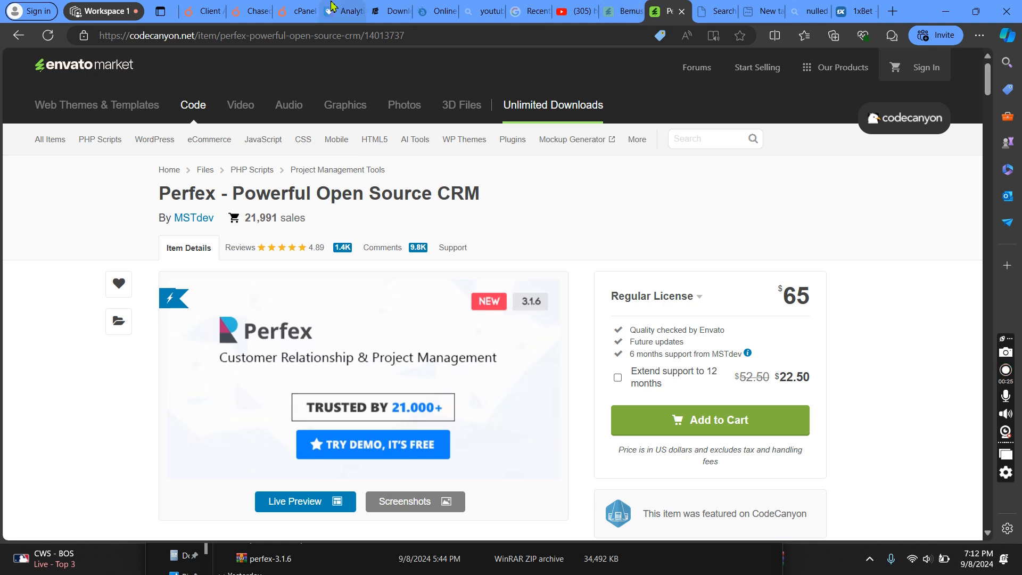
{"action": "left_click", "coordinate": [257, 12]}
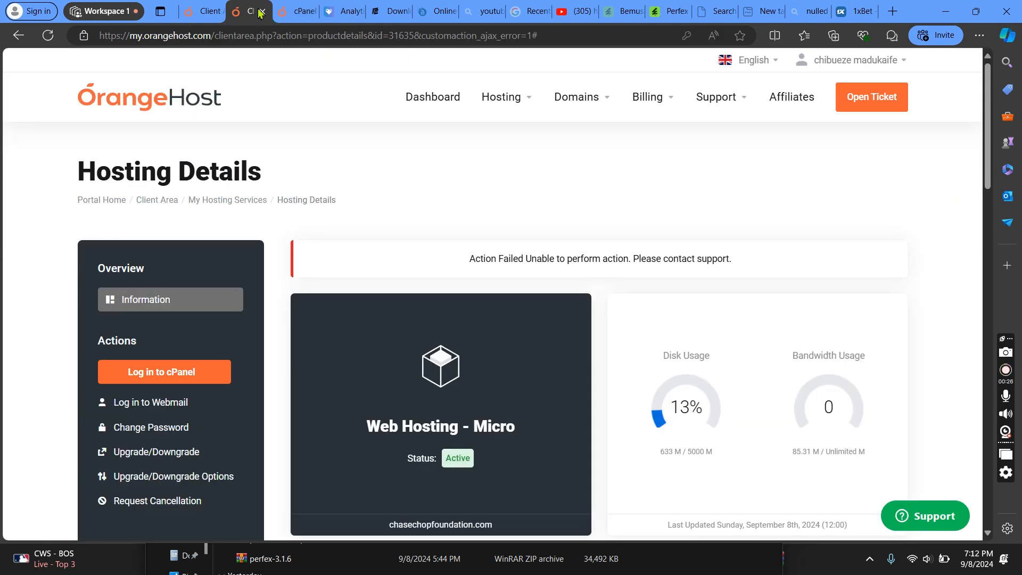
{"action": "left_click", "coordinate": [298, 15]}
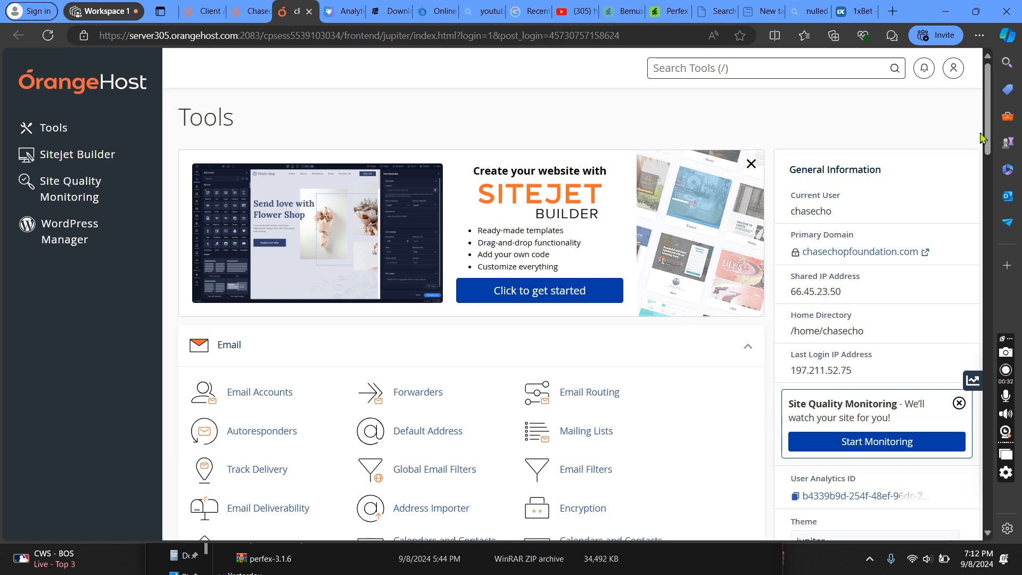
{"action": "left_click_drag", "start_coordinate": [987, 133], "coordinate": [973, 118]}
{"action": "left_click_drag", "start_coordinate": [988, 120], "coordinate": [986, 177]}
{"action": "scroll", "coordinate": [604, 302], "scroll_direction": "down", "scroll_amount": 3}
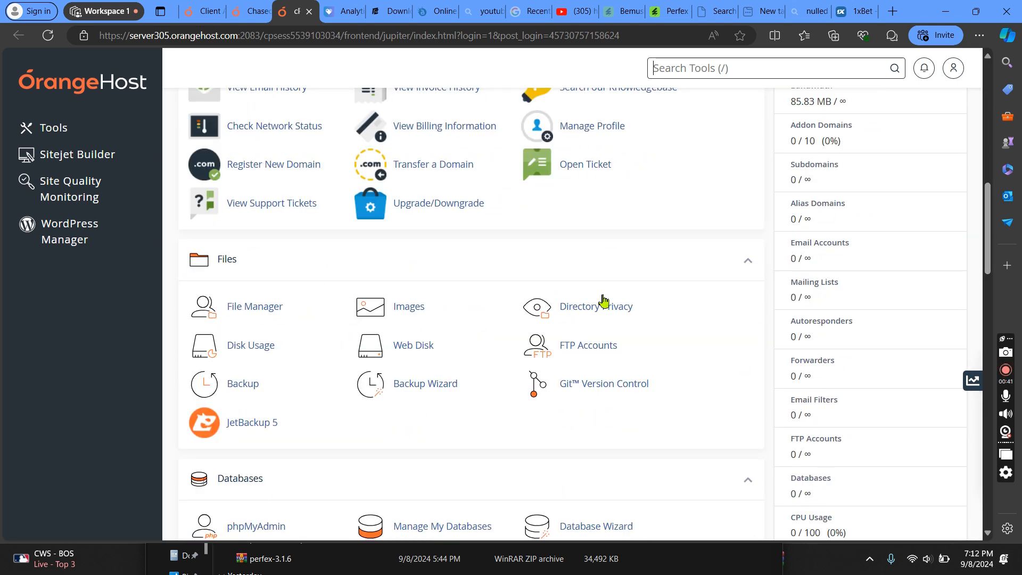
{"action": "left_click", "coordinate": [266, 321]}
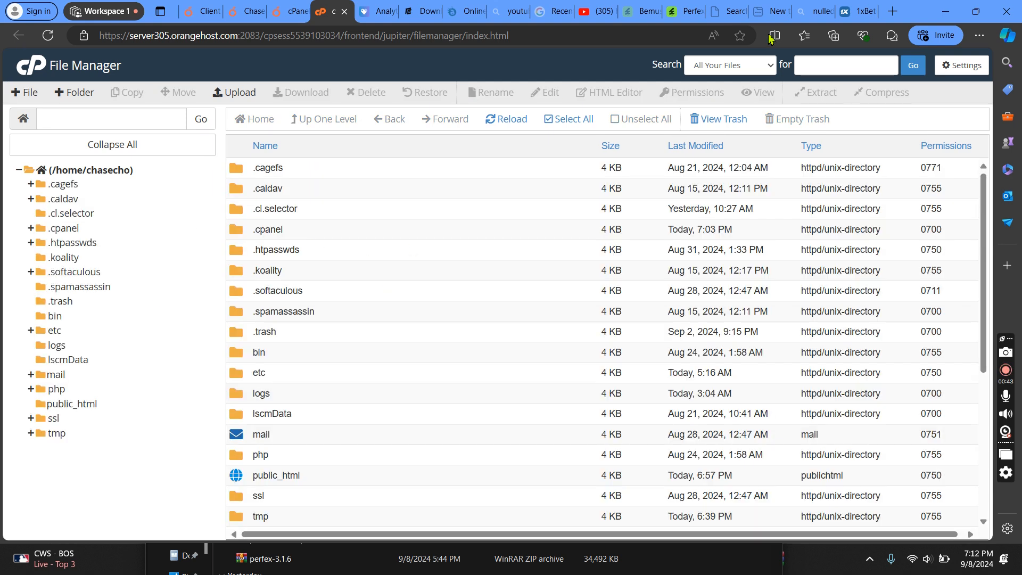
{"action": "left_click_drag", "start_coordinate": [986, 210], "coordinate": [986, 423]}
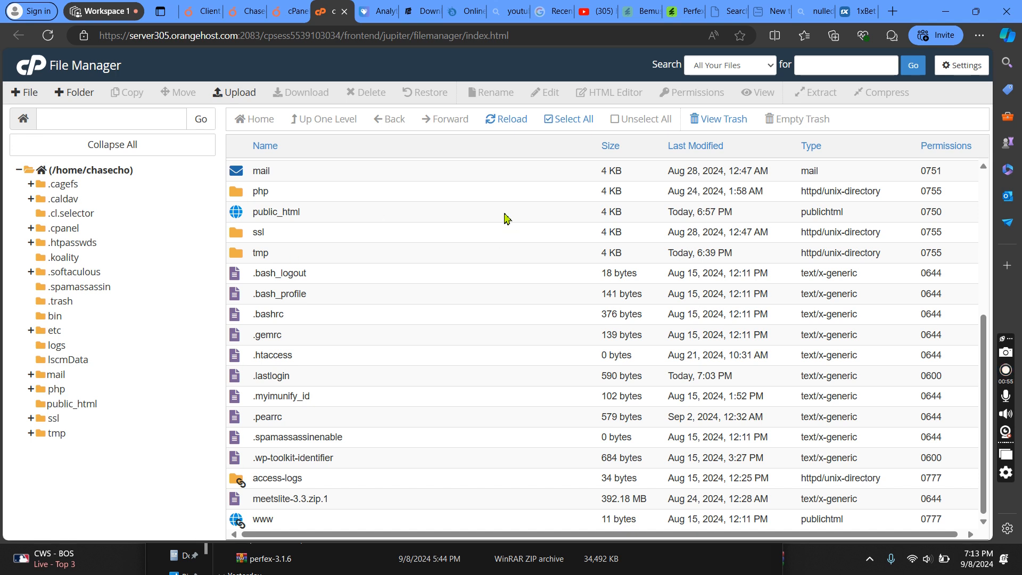
{"action": "double_click", "coordinate": [479, 212]}
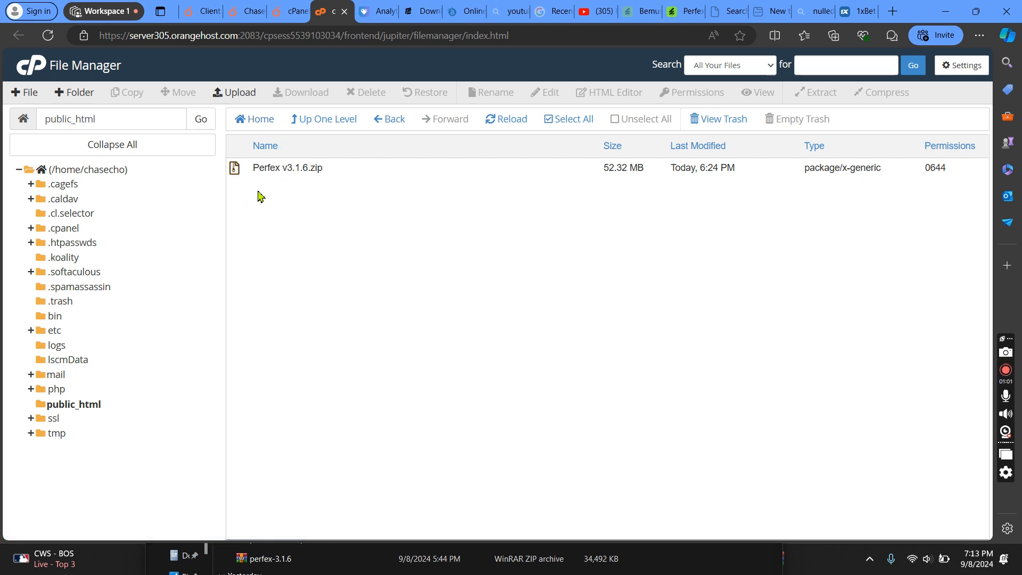
{"action": "left_click", "coordinate": [238, 92]}
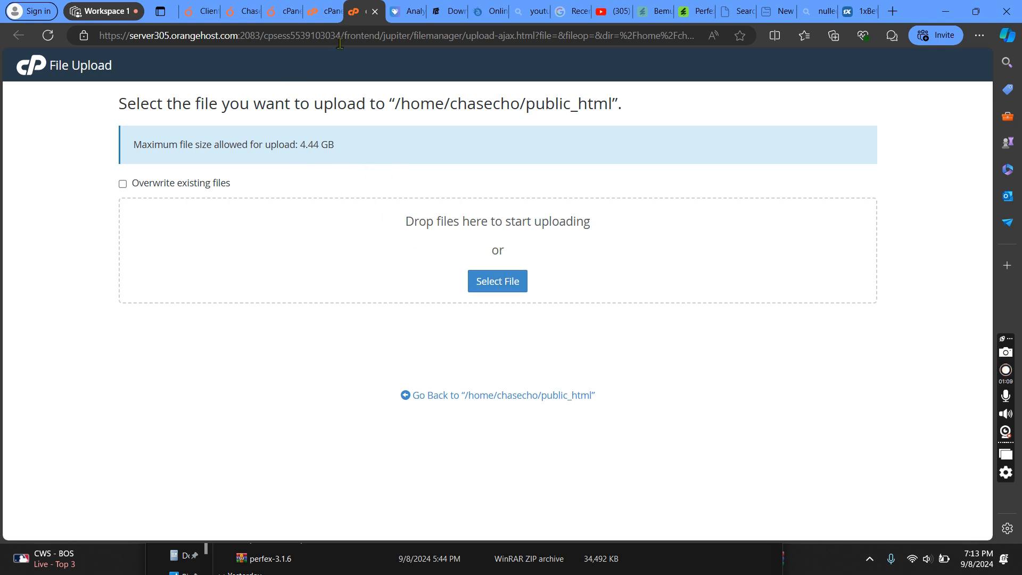
{"action": "mouse_move", "coordinate": [334, 13]}
{"action": "left_click", "coordinate": [375, 11]}
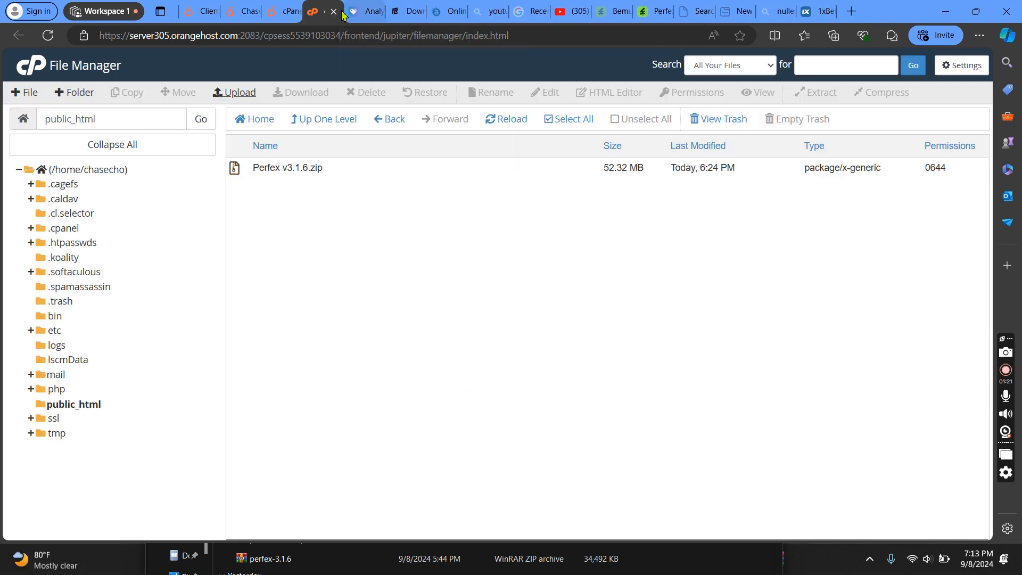
- Extract the Perfex v3.1.6.zip archive into /public_html and dismiss the extraction results
{"action": "left_click", "coordinate": [327, 173]}
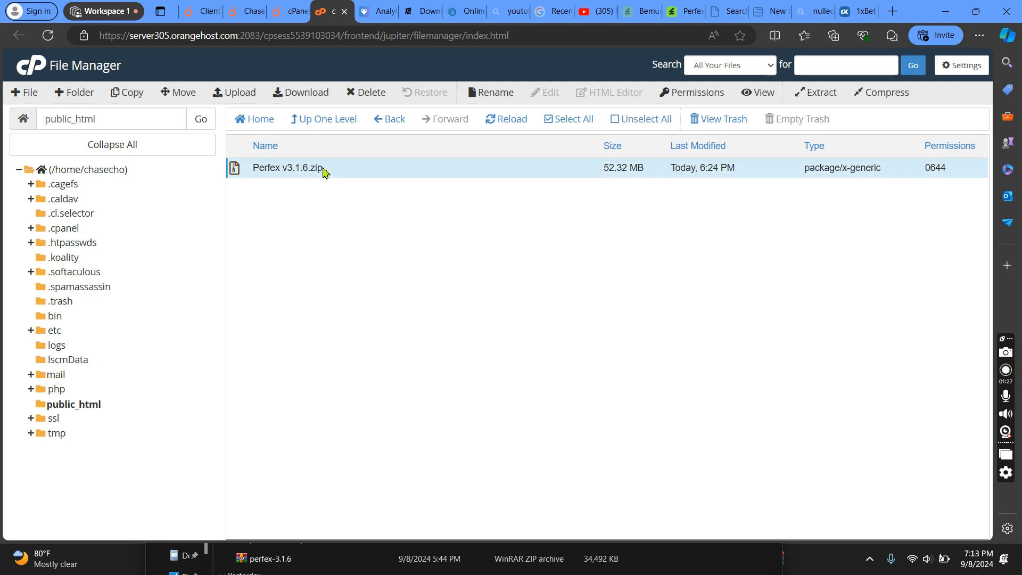
{"action": "right_click", "coordinate": [325, 172]}
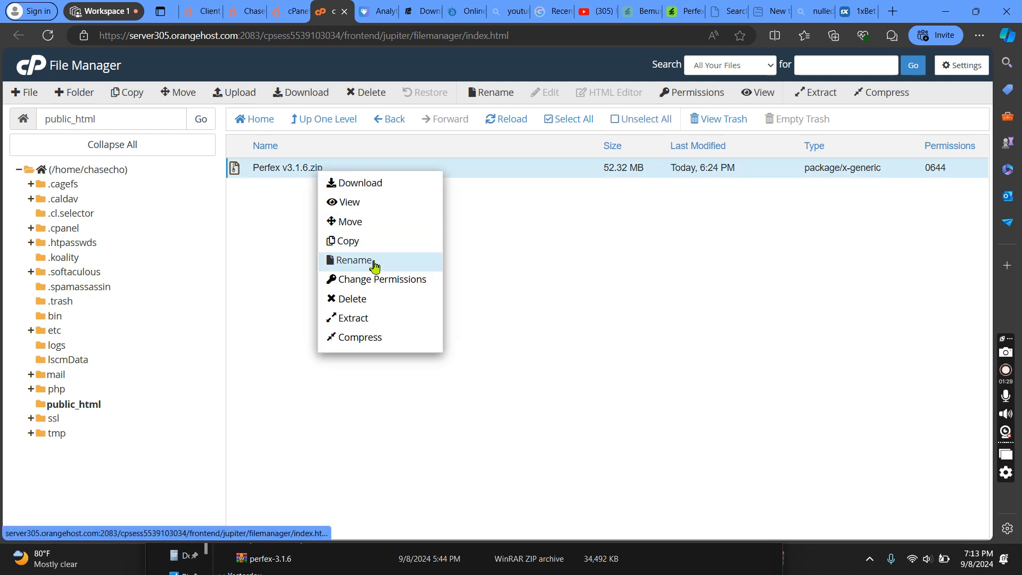
{"action": "left_click", "coordinate": [380, 318]}
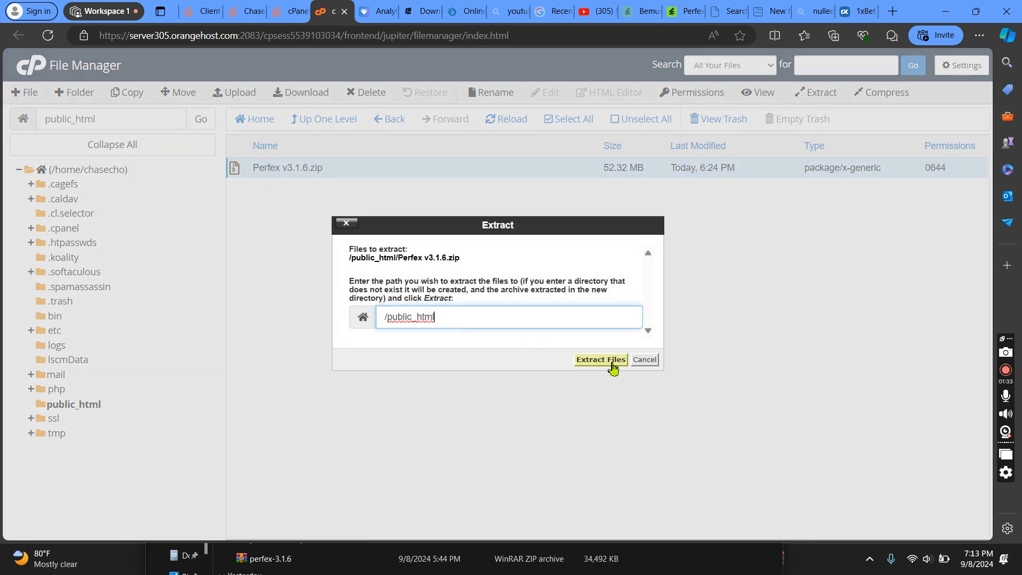
{"action": "left_click", "coordinate": [611, 363]}
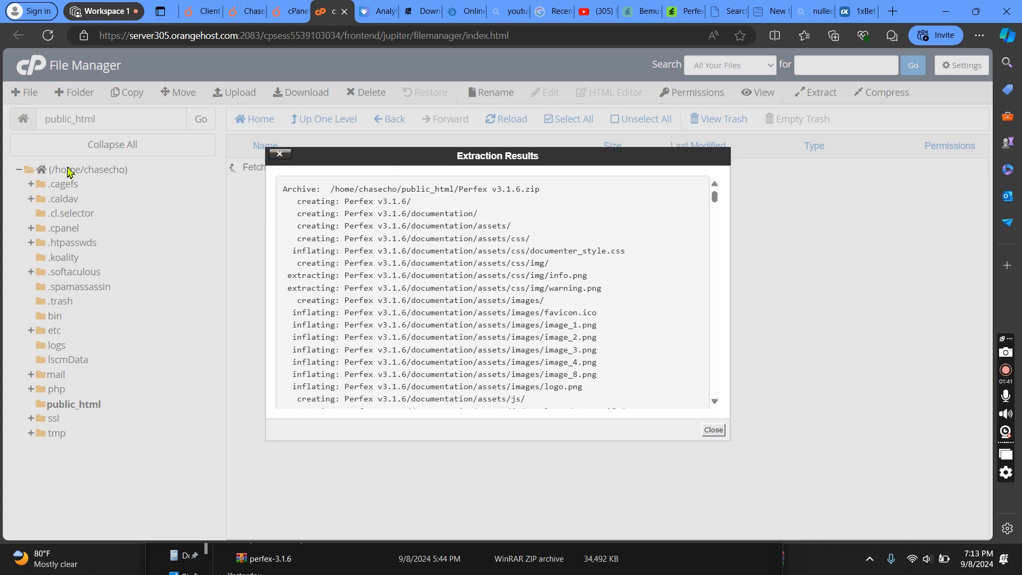
{"action": "left_click", "coordinate": [714, 430]}
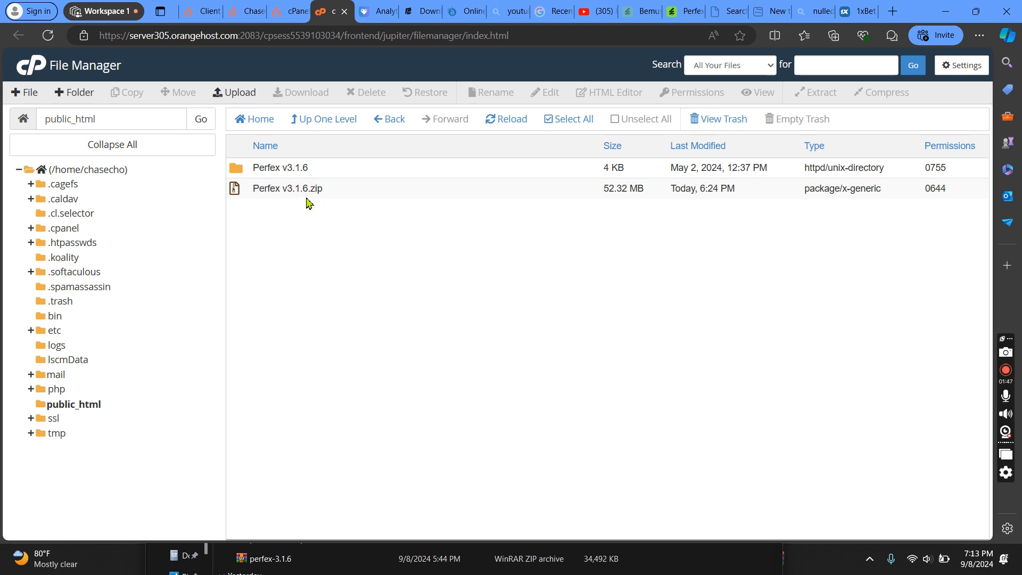
- Open the perfex_crm folder inside the extracted Perfex v3.1.6 folder
{"action": "left_click", "coordinate": [274, 168]}
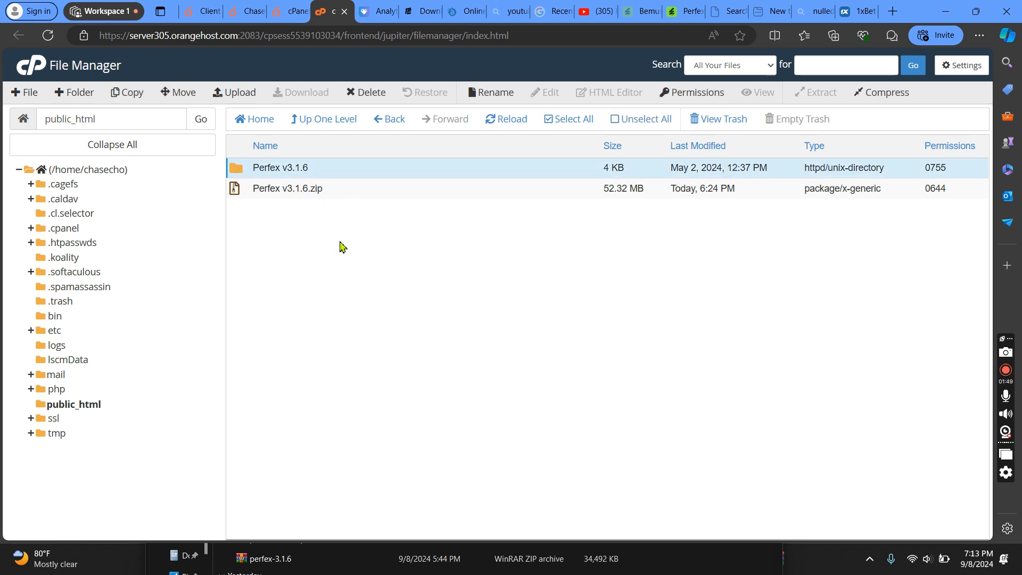
{"action": "left_click", "coordinate": [293, 173]}
{"action": "left_click", "coordinate": [330, 219]}
{"action": "double_click", "coordinate": [343, 167]}
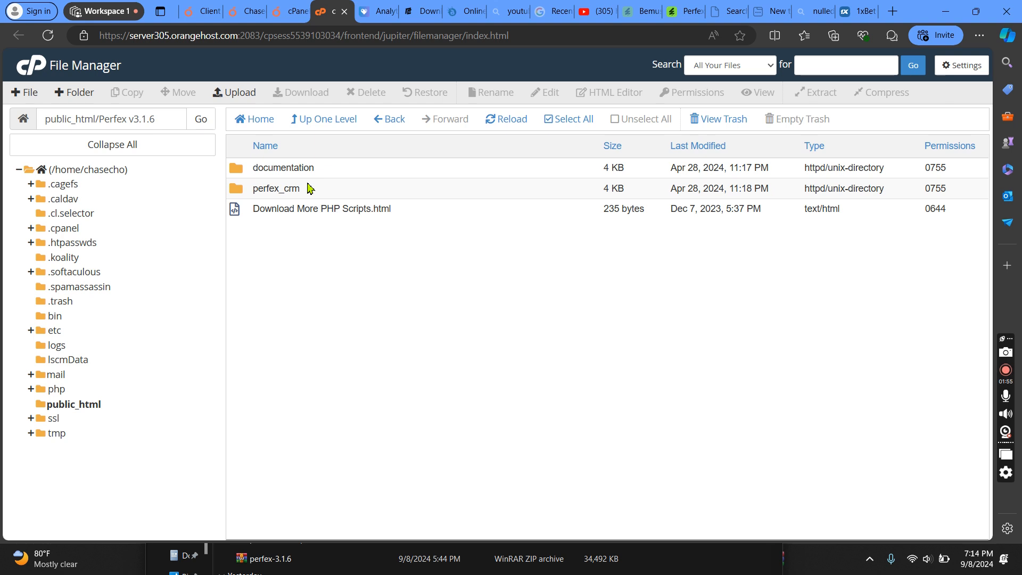
{"action": "left_click", "coordinate": [309, 193]}
{"action": "double_click", "coordinate": [307, 195]}
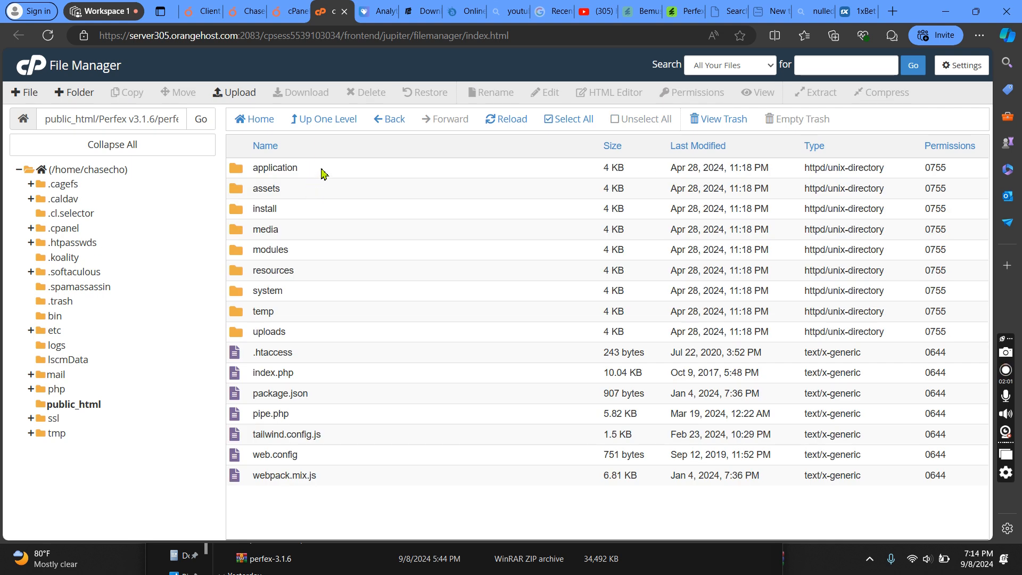
- Move all files and folders from perfex_crm to /public_html/ and open the public_html folder
{"action": "left_click_drag", "start_coordinate": [321, 170], "coordinate": [320, 514]}
{"action": "right_click", "coordinate": [319, 205]}
{"action": "right_click", "coordinate": [318, 169]}
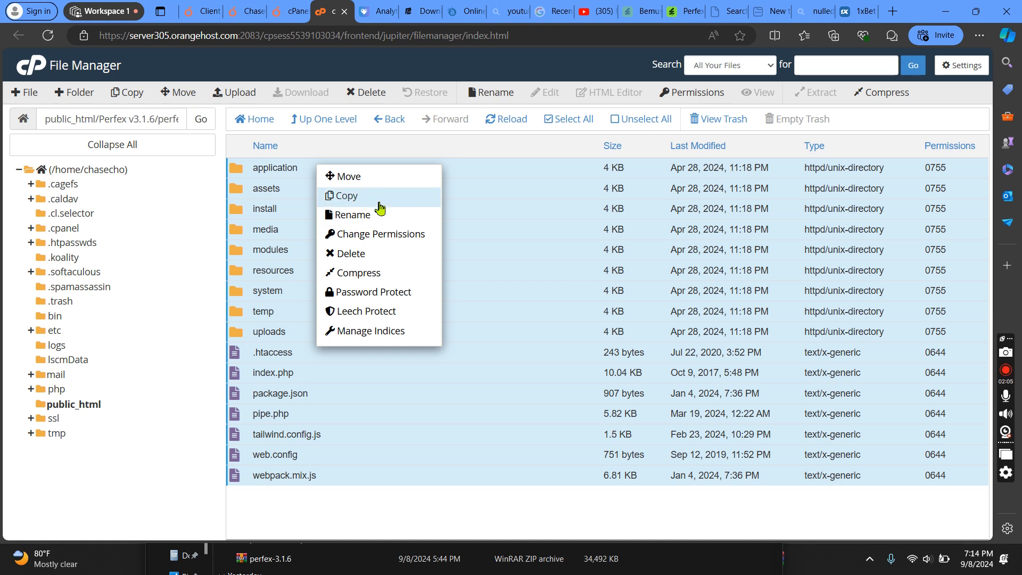
{"action": "left_click", "coordinate": [368, 182]}
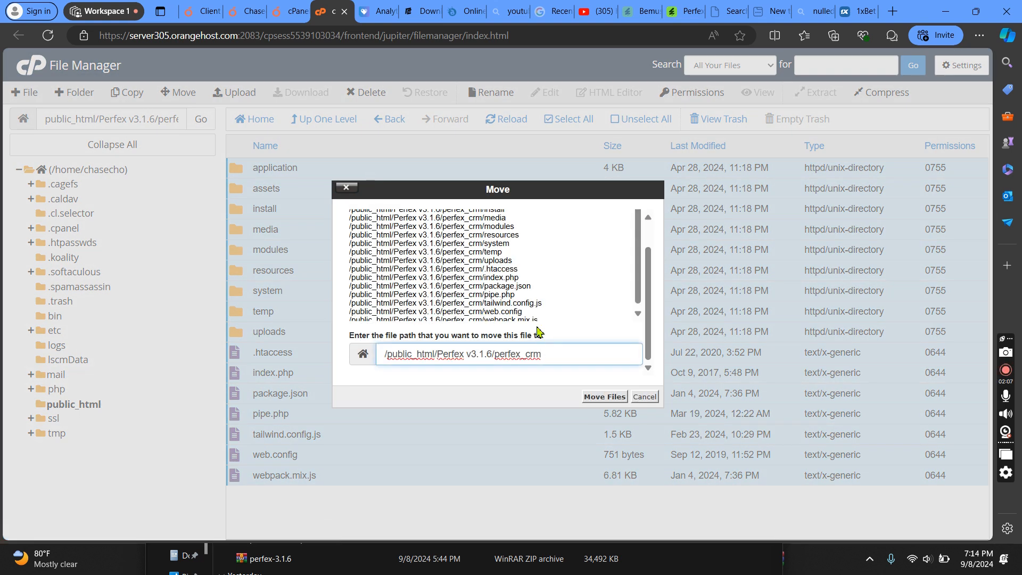
{"action": "key", "text": "BackSpace"}
{"action": "key", "text": "BackSpace"}
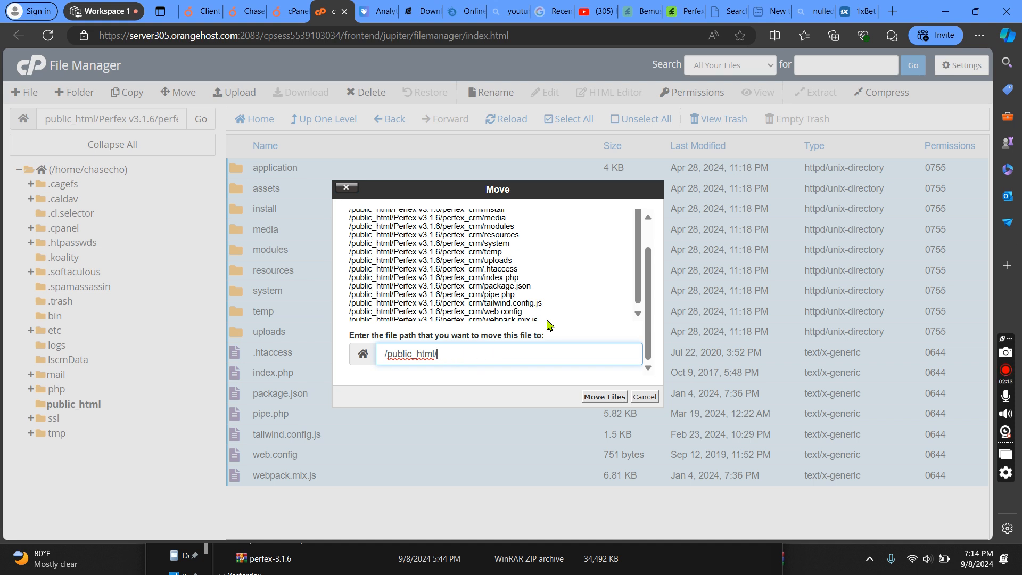
{"action": "key", "text": "BackSpace"}
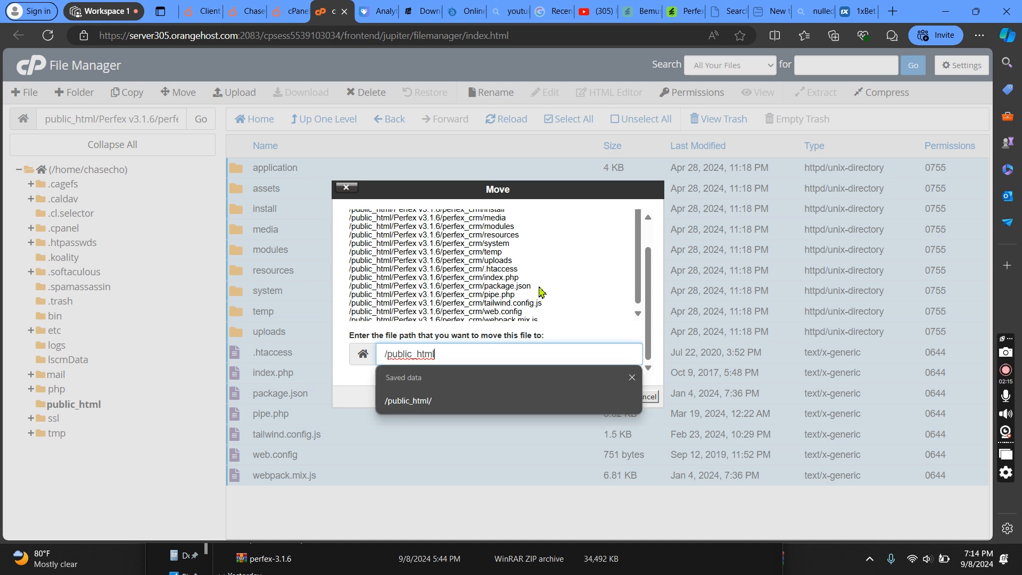
{"action": "left_click", "coordinate": [501, 413]}
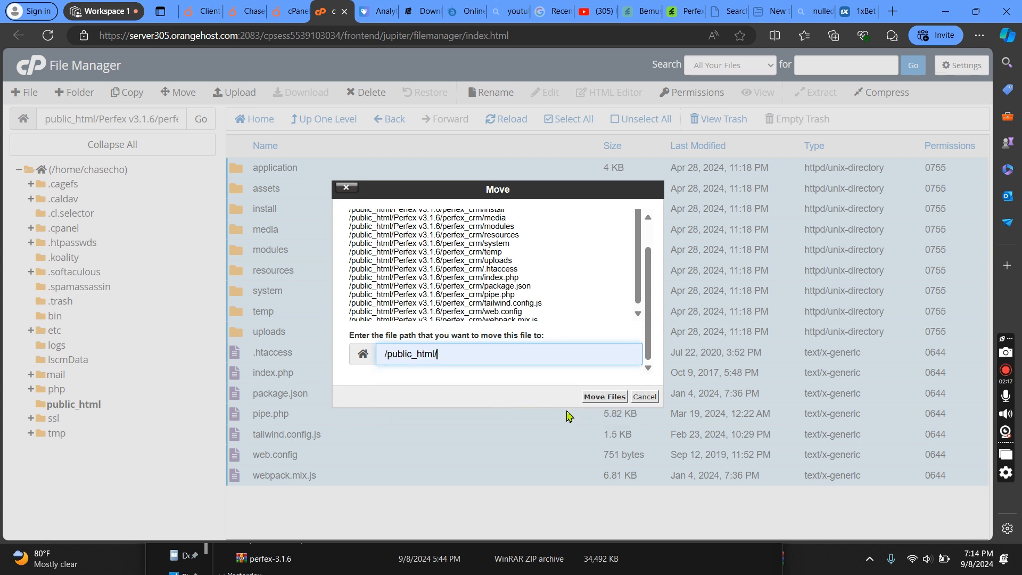
{"action": "left_click", "coordinate": [606, 396]}
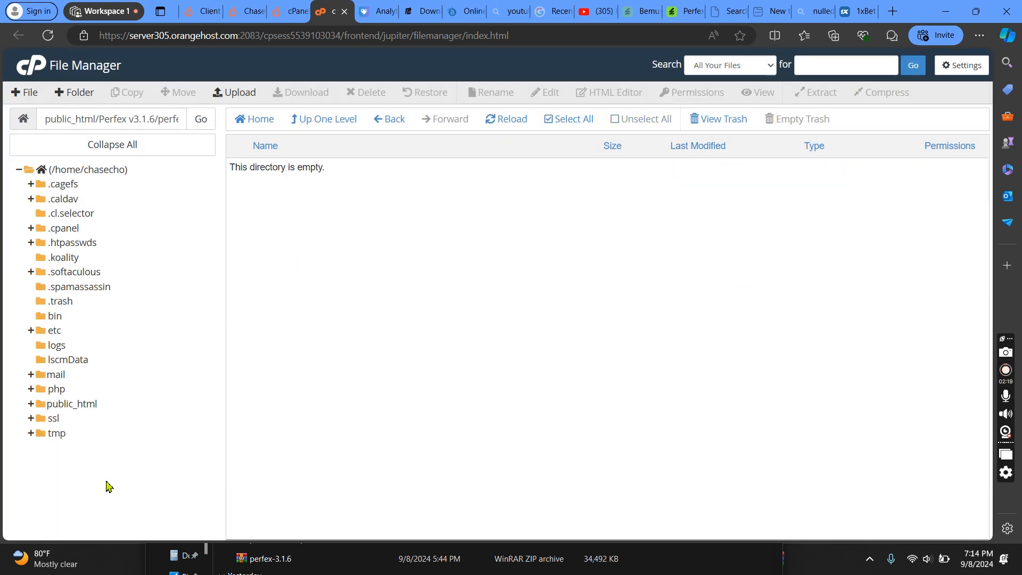
{"action": "left_click", "coordinate": [89, 405]}
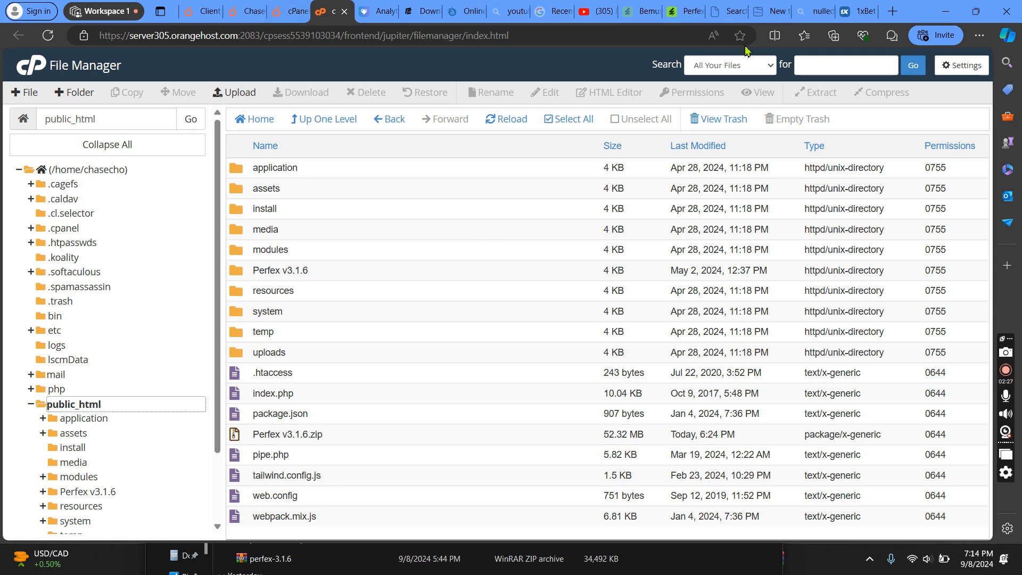
- Load chasechopfoundation.com in a new browser tab and launch the automatic Perfex CRM installation tool
{"action": "left_click", "coordinate": [890, 11]}
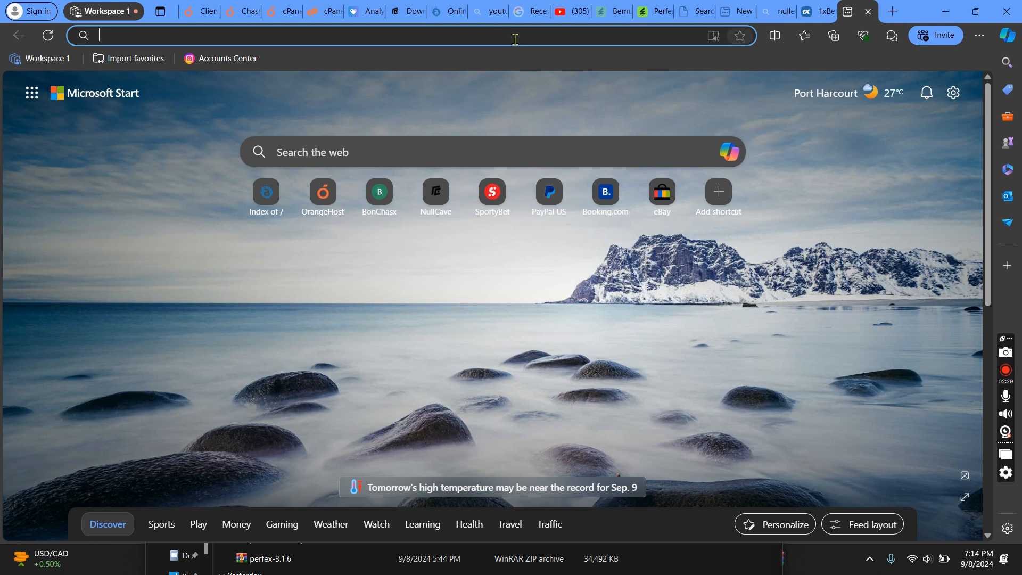
{"action": "left_click", "coordinate": [515, 39]}
{"action": "type", "text": "c"}
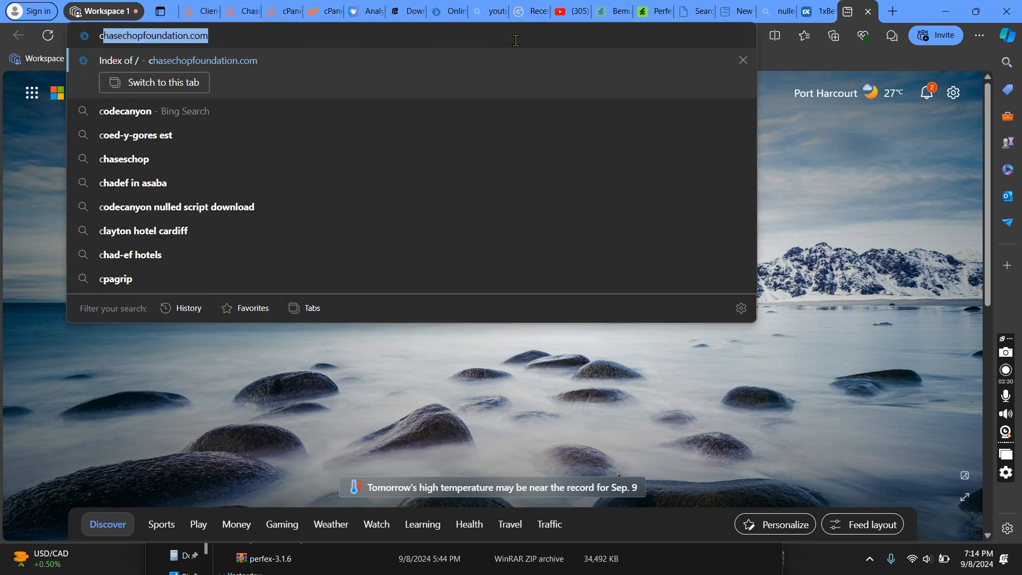
{"action": "key", "text": "Return"}
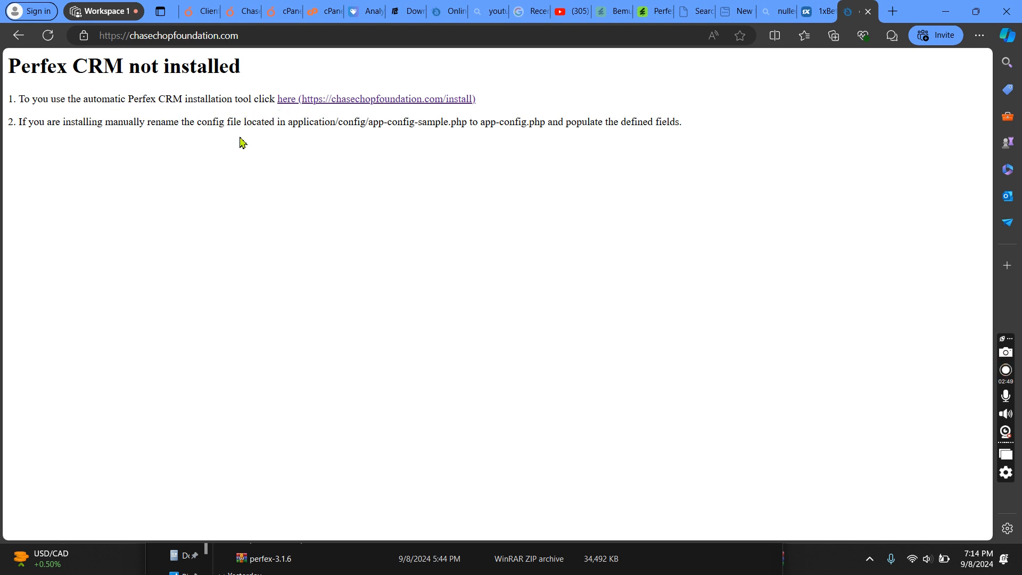
{"action": "left_click", "coordinate": [346, 101]}
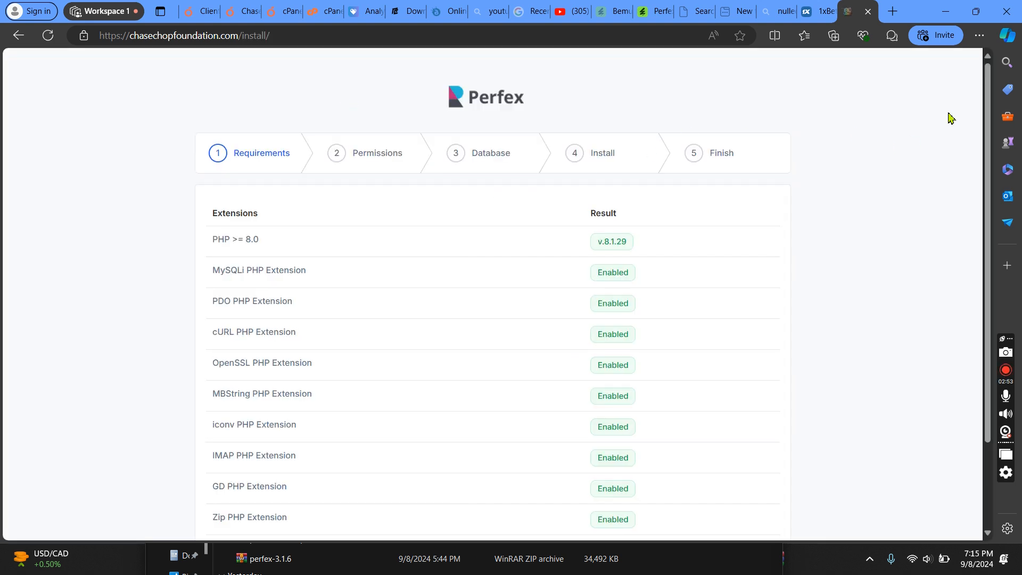
- Review the installer's extension requirements and file permissions, and advance to the database setup
{"action": "scroll", "coordinate": [993, 145], "scroll_direction": "down", "scroll_amount": 1}
{"action": "scroll", "coordinate": [995, 304], "scroll_direction": "down", "scroll_amount": 2}
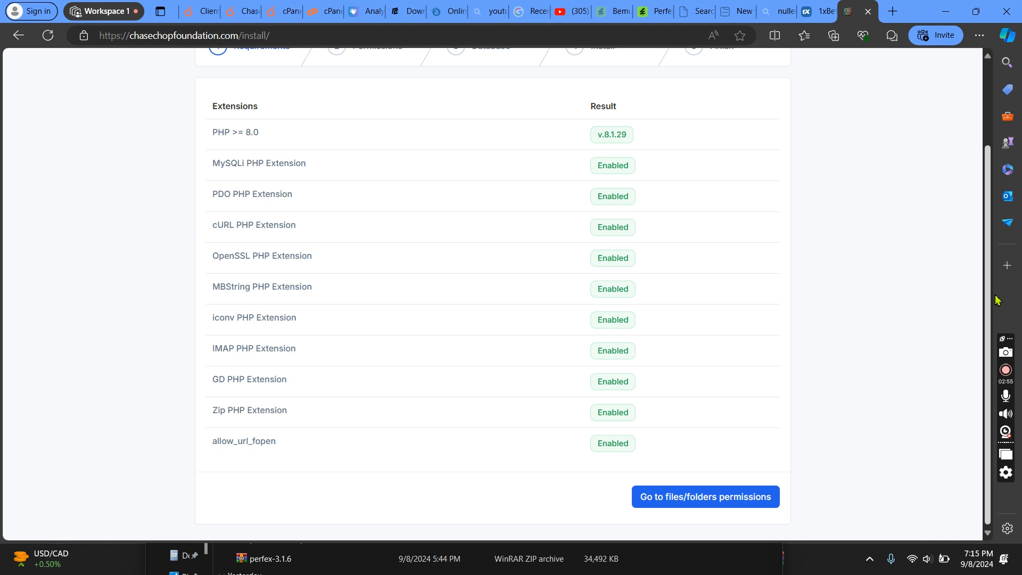
{"action": "scroll", "coordinate": [988, 213], "scroll_direction": "up", "scroll_amount": 2}
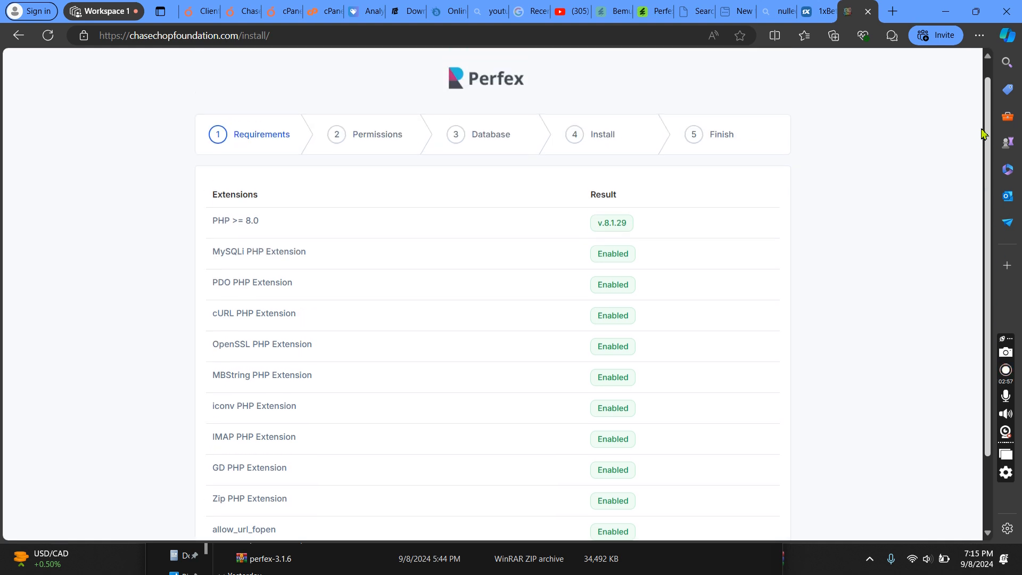
{"action": "scroll", "coordinate": [985, 128], "scroll_direction": "up", "scroll_amount": 1}
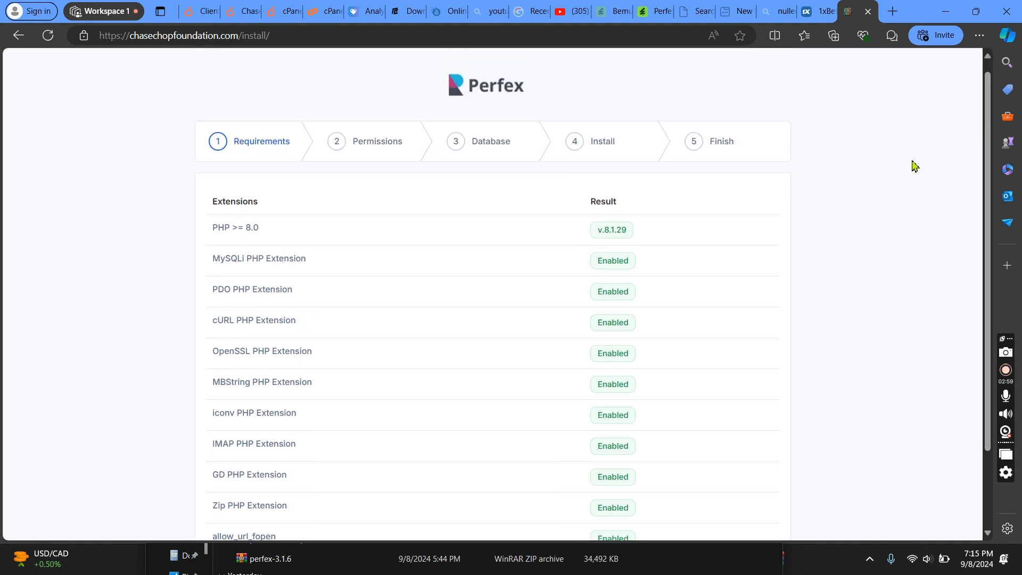
{"action": "scroll", "coordinate": [990, 175], "scroll_direction": "down", "scroll_amount": 2}
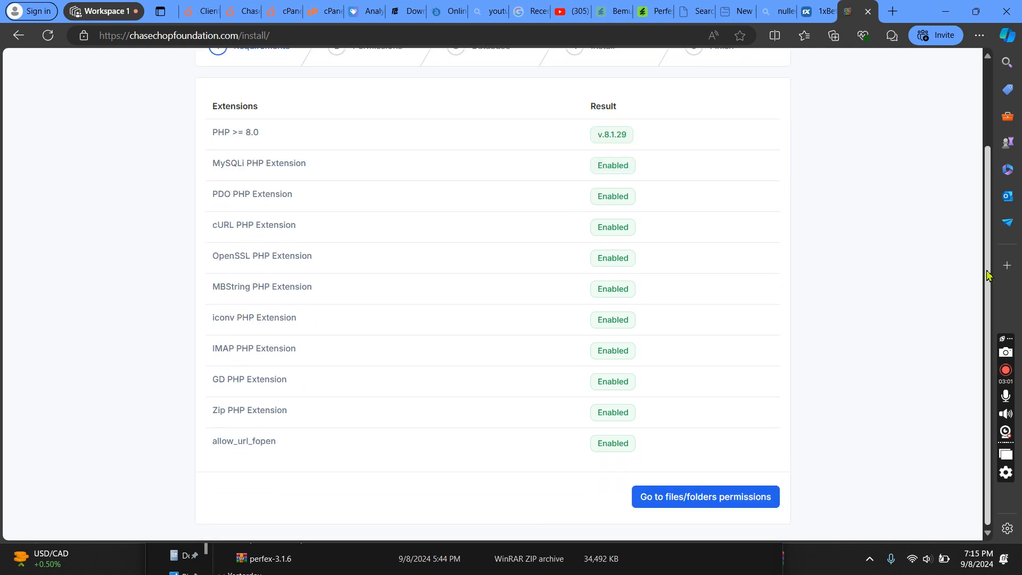
{"action": "left_click", "coordinate": [732, 503]}
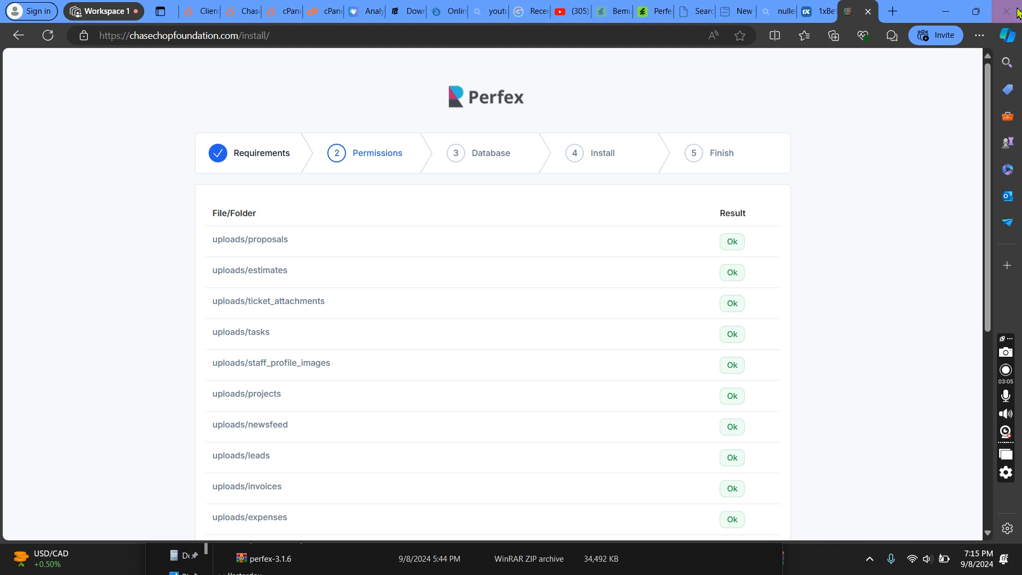
{"action": "left_click_drag", "start_coordinate": [987, 161], "coordinate": [956, 376]}
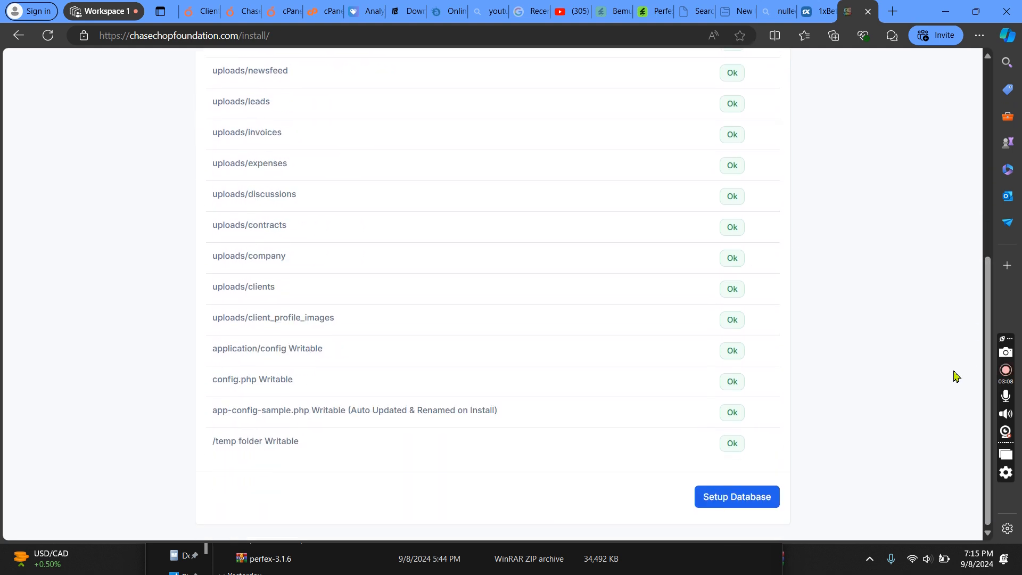
{"action": "left_click", "coordinate": [771, 503]}
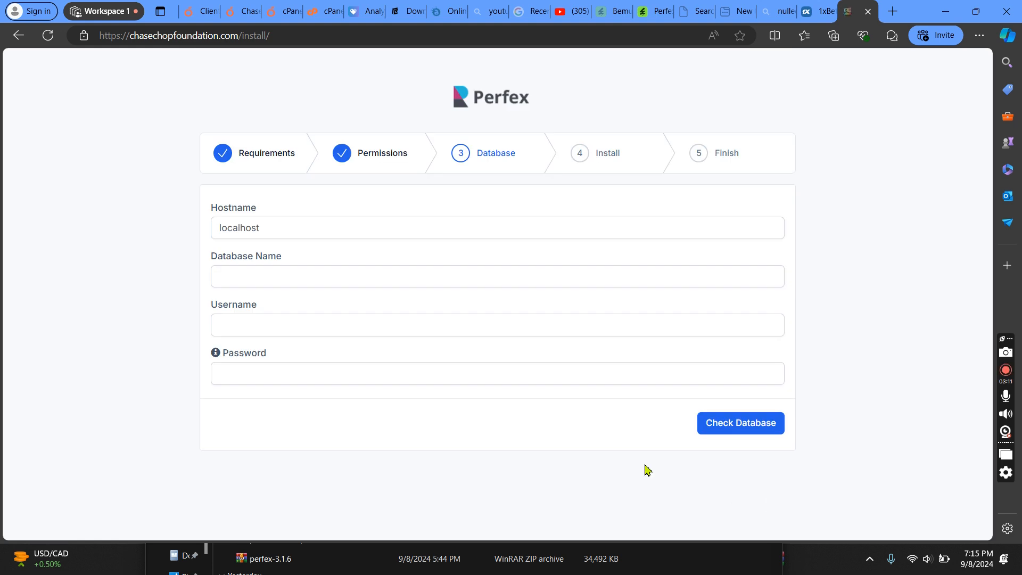
- Switch to the hosting account's cPanel tools page and open the Database Wizard
{"action": "left_click", "coordinate": [285, 235]}
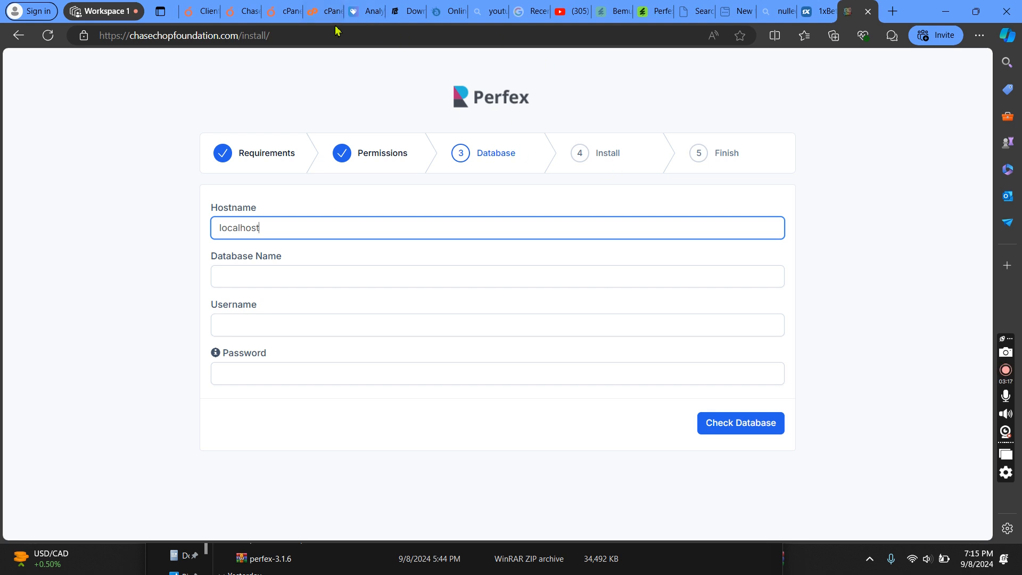
{"action": "left_click", "coordinate": [322, 12]}
{"action": "left_click", "coordinate": [281, 16]}
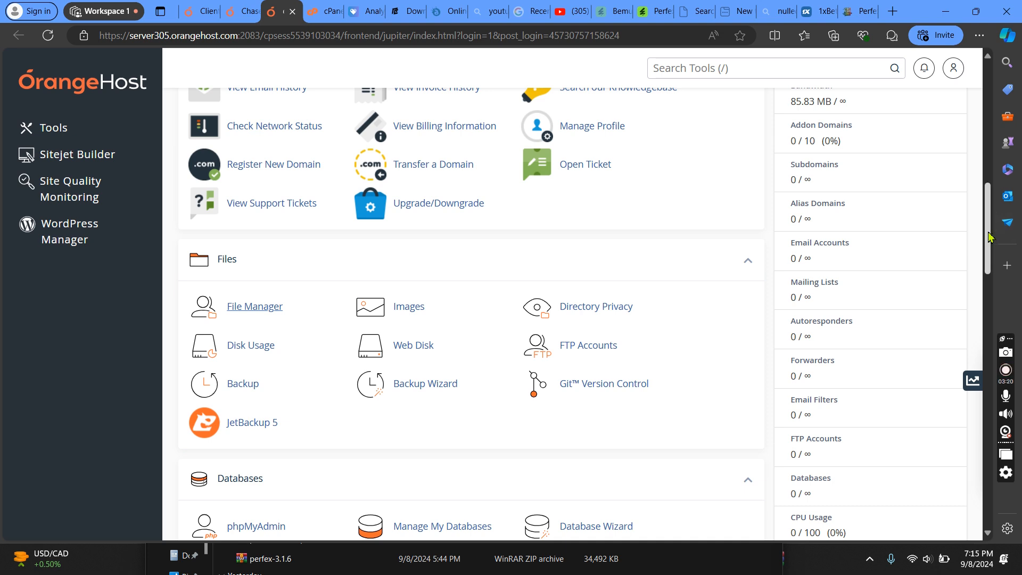
{"action": "scroll", "coordinate": [975, 232], "scroll_direction": "up", "scroll_amount": 1}
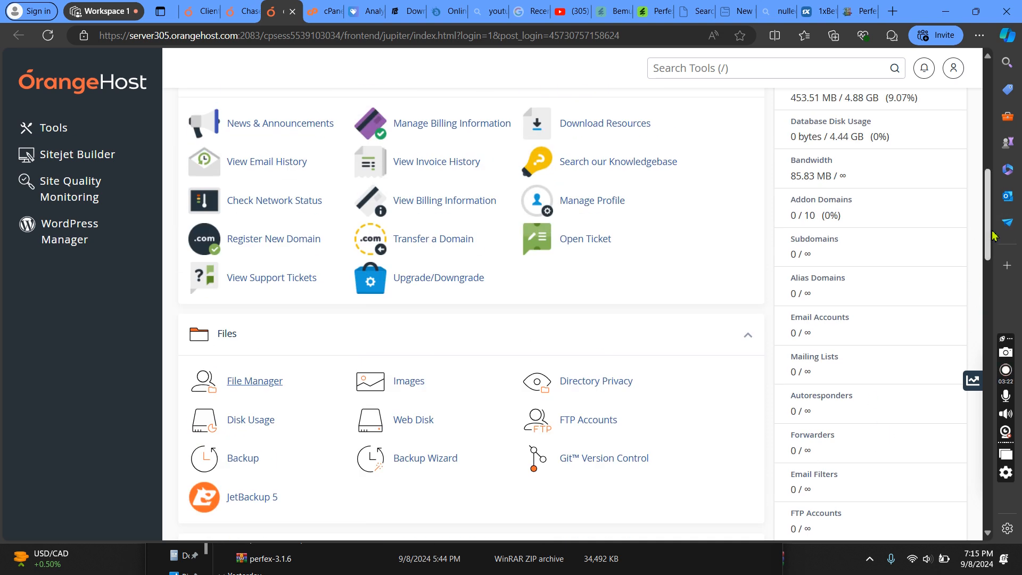
{"action": "left_click_drag", "start_coordinate": [987, 233], "coordinate": [984, 266]}
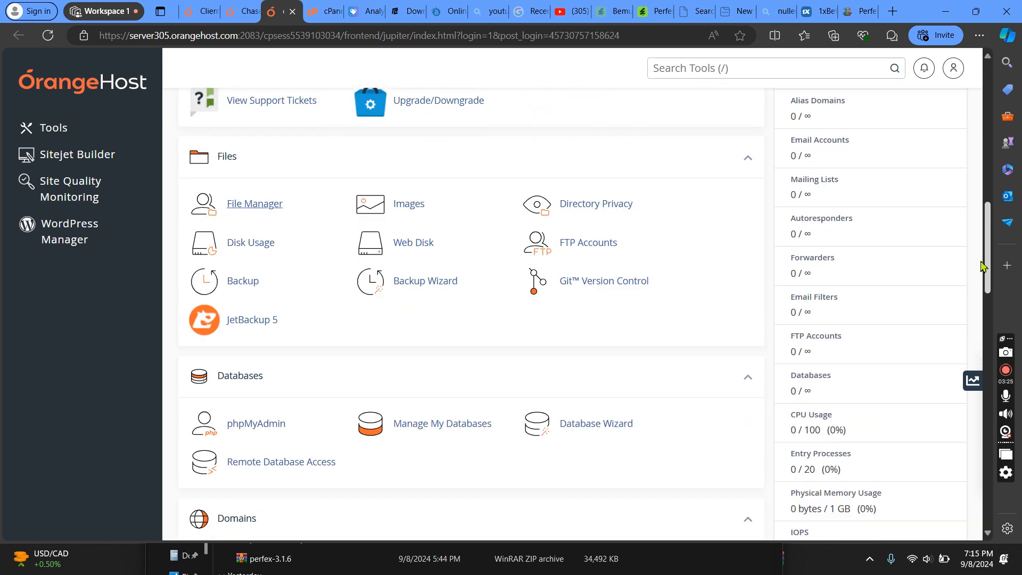
{"action": "left_click", "coordinate": [602, 425]}
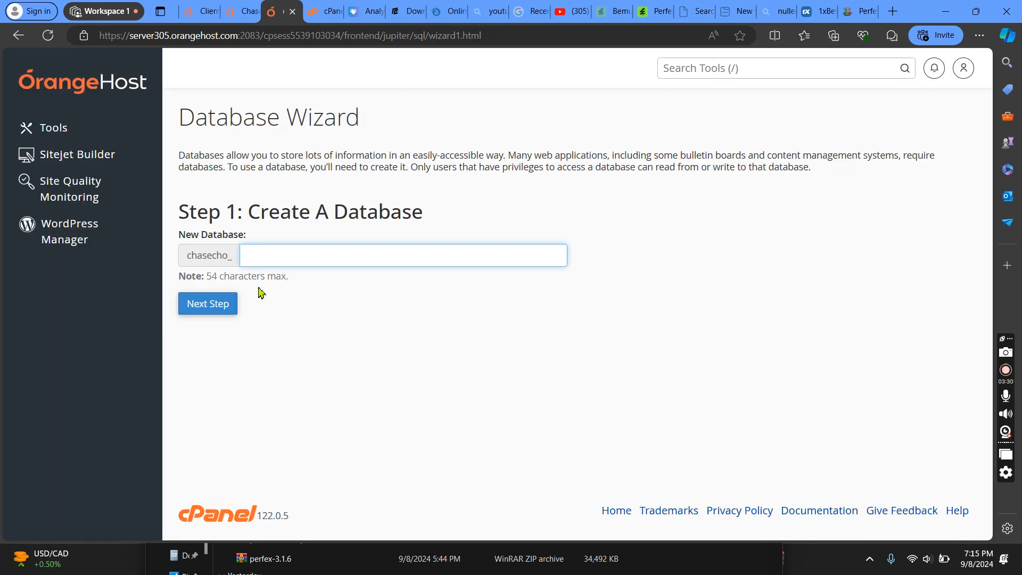
- Create a new database with the name demo after the chasecho_ prefix
{"action": "left_click", "coordinate": [282, 267]}
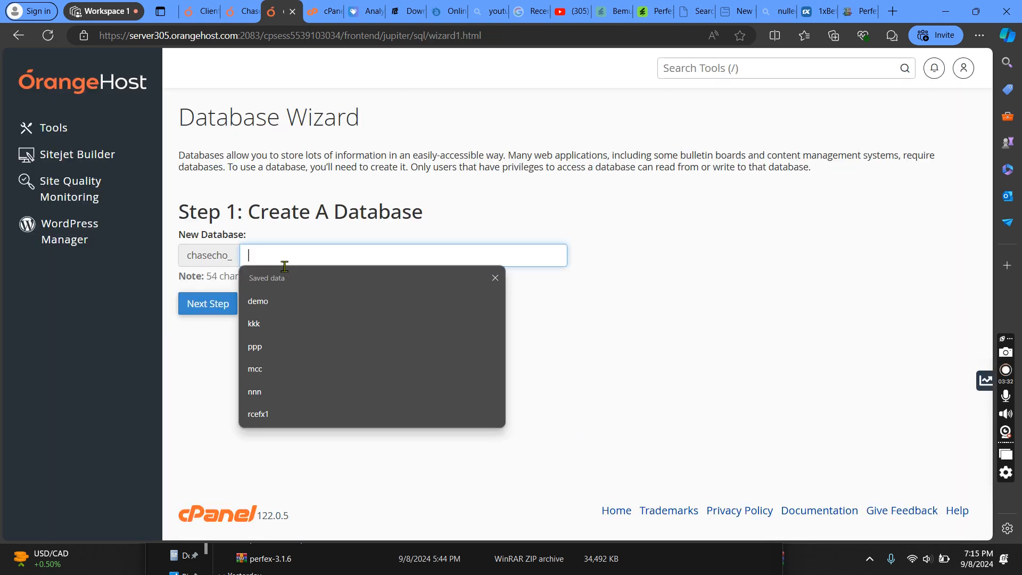
{"action": "left_click", "coordinate": [288, 301]}
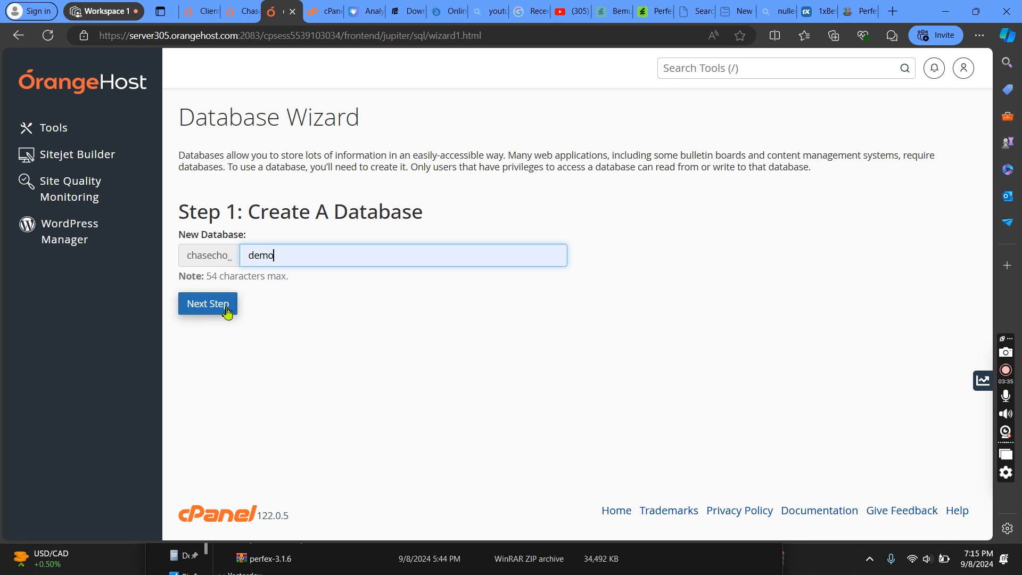
{"action": "left_click", "coordinate": [222, 313]}
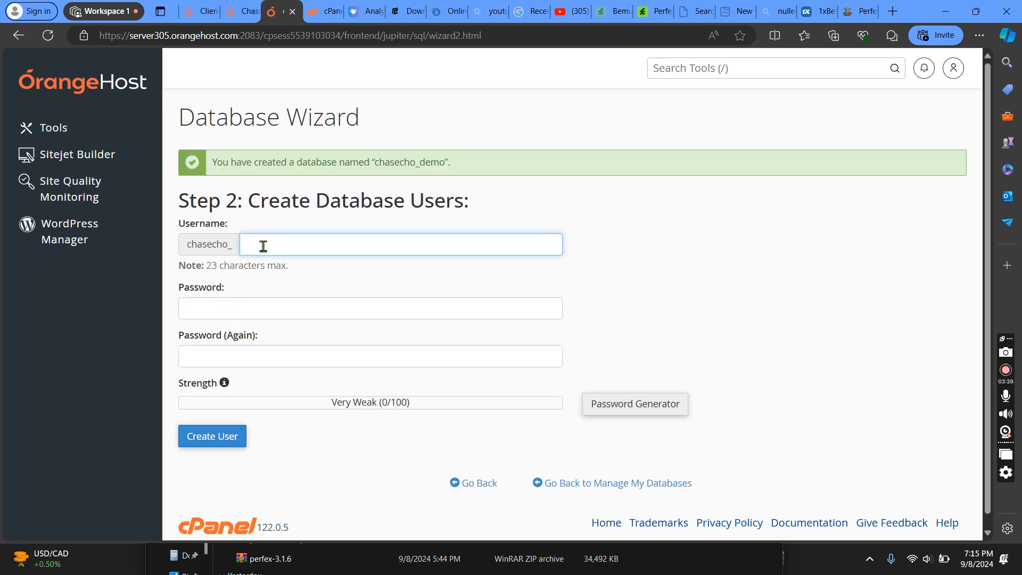
- Set the new database user's name to demo after the chasecho_ prefix
{"action": "left_click", "coordinate": [290, 251]}
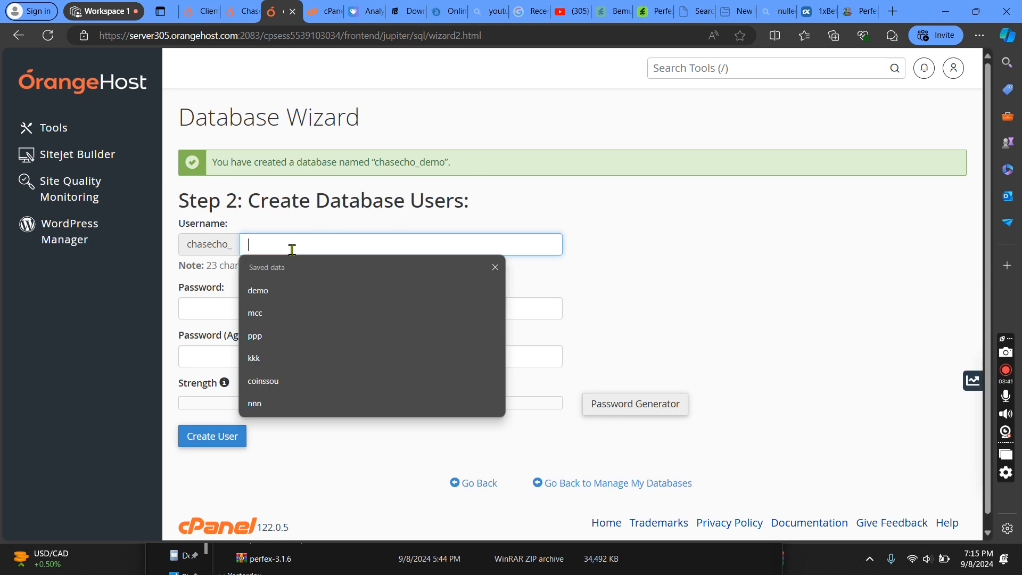
{"action": "left_click", "coordinate": [302, 298]}
{"action": "left_click", "coordinate": [282, 309]}
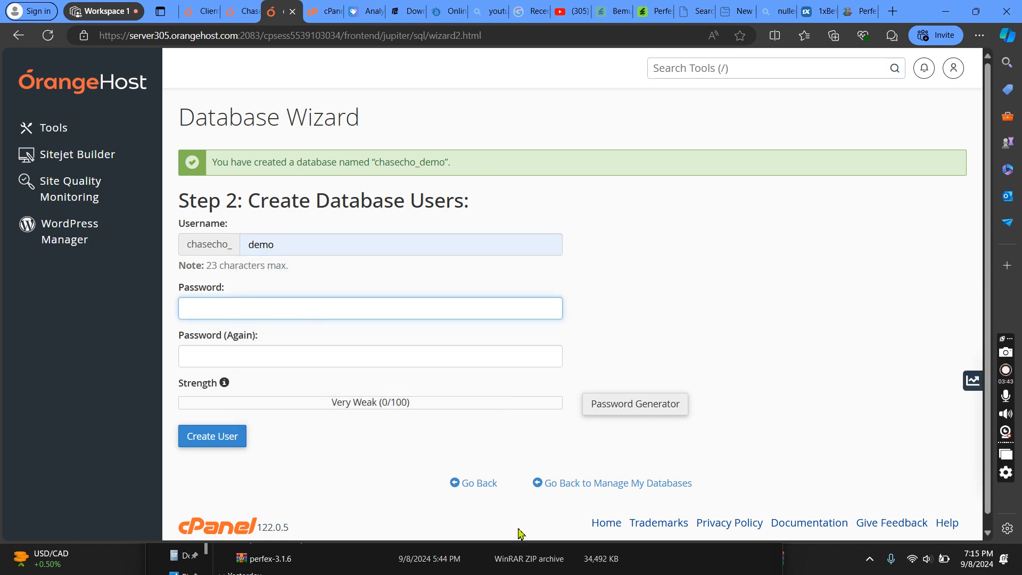
- Generate a password for the database user, copy it, and apply it to both password fields
{"action": "left_click", "coordinate": [644, 412]}
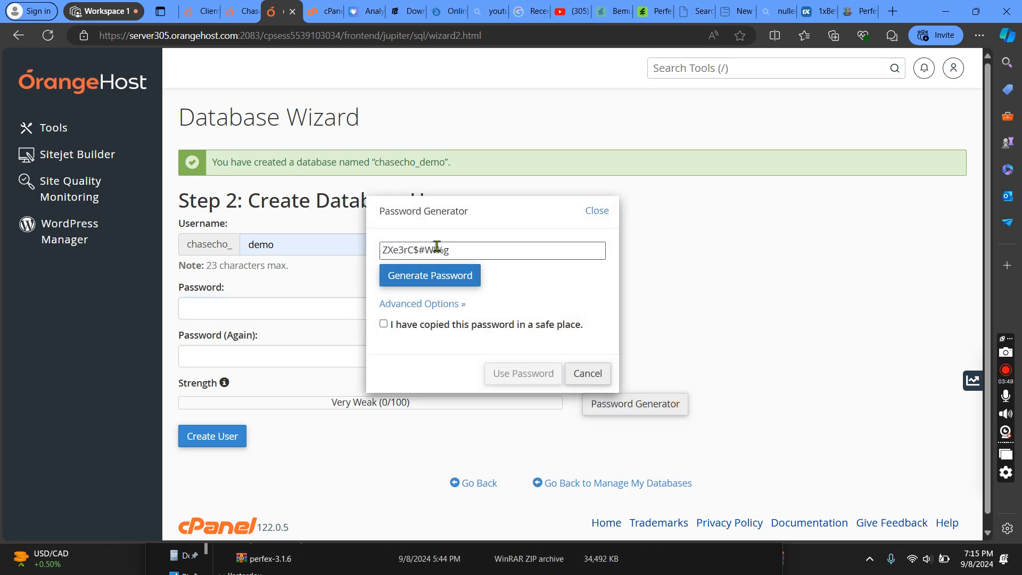
{"action": "left_click_drag", "start_coordinate": [453, 256], "coordinate": [371, 267]}
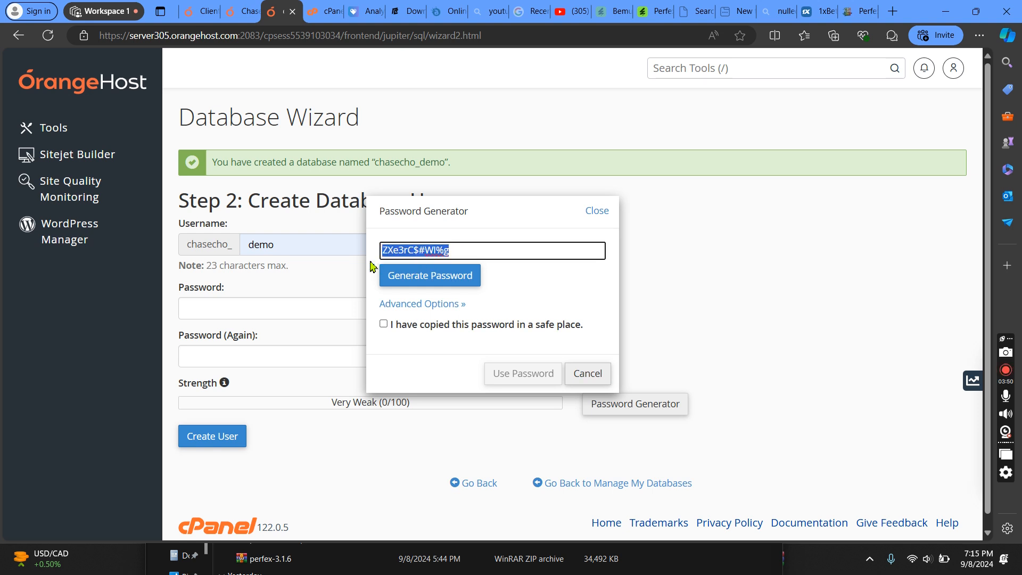
{"action": "right_click", "coordinate": [402, 254]}
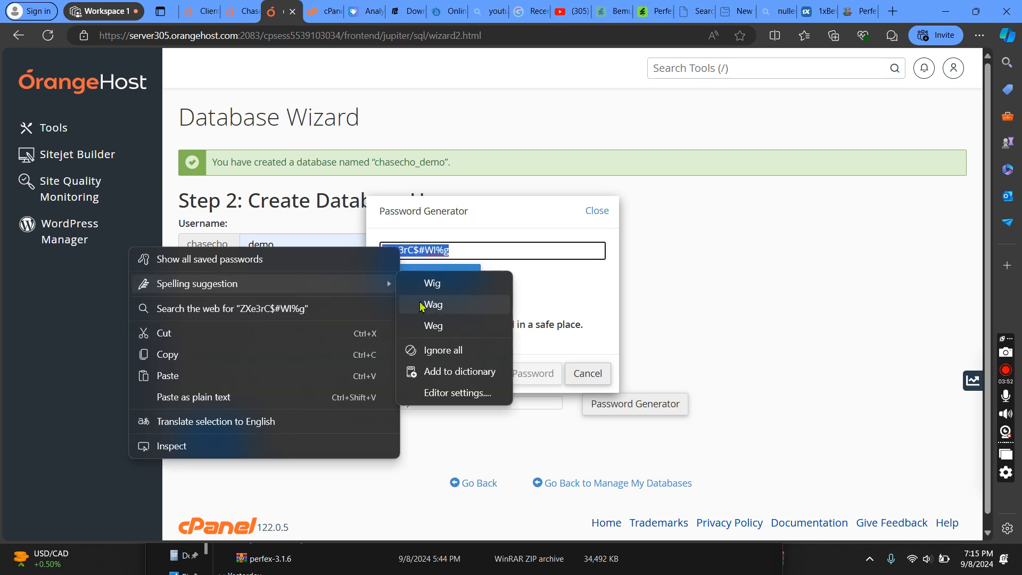
{"action": "left_click", "coordinate": [247, 354]}
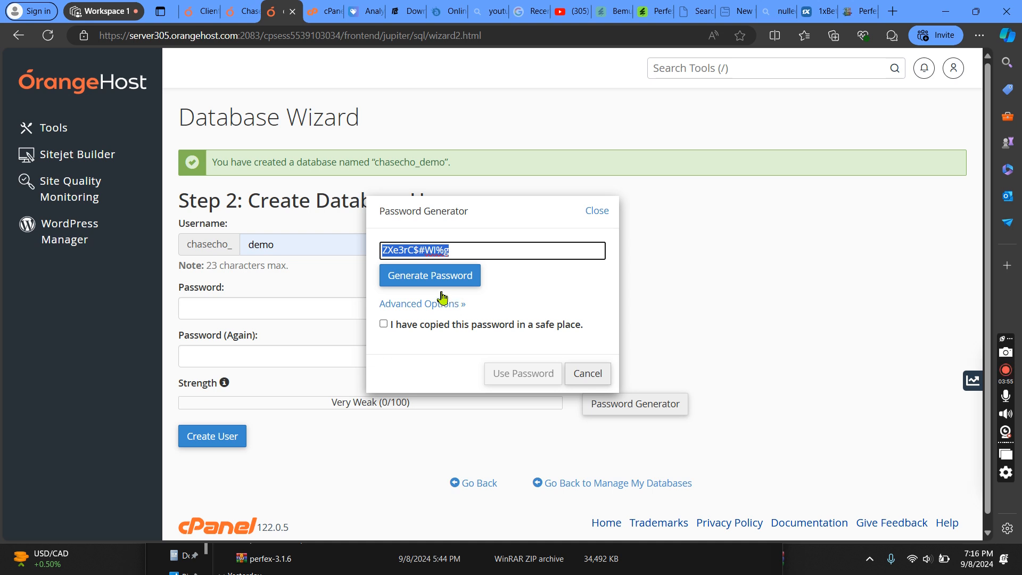
{"action": "left_click", "coordinate": [384, 325]}
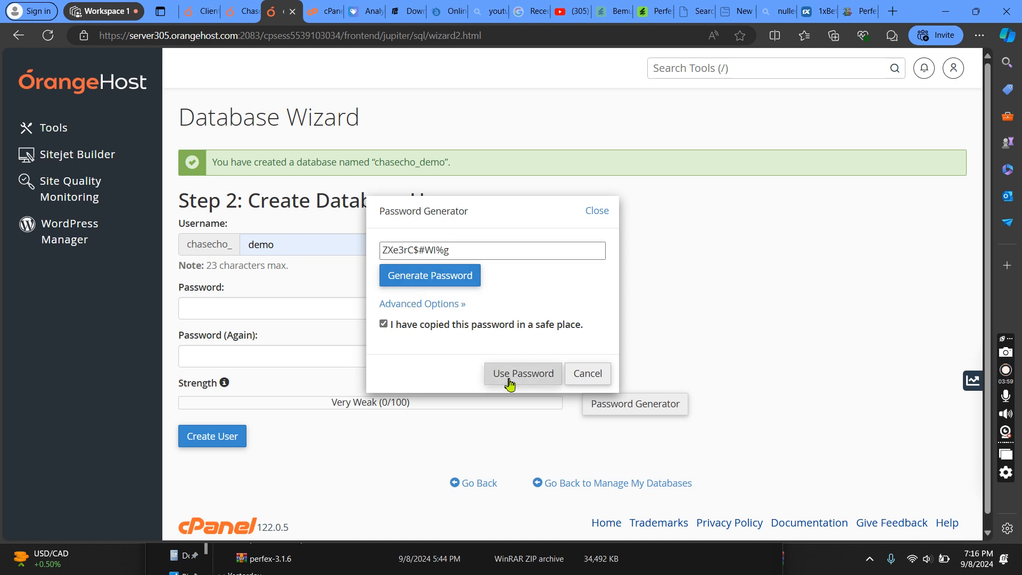
{"action": "left_click", "coordinate": [509, 379]}
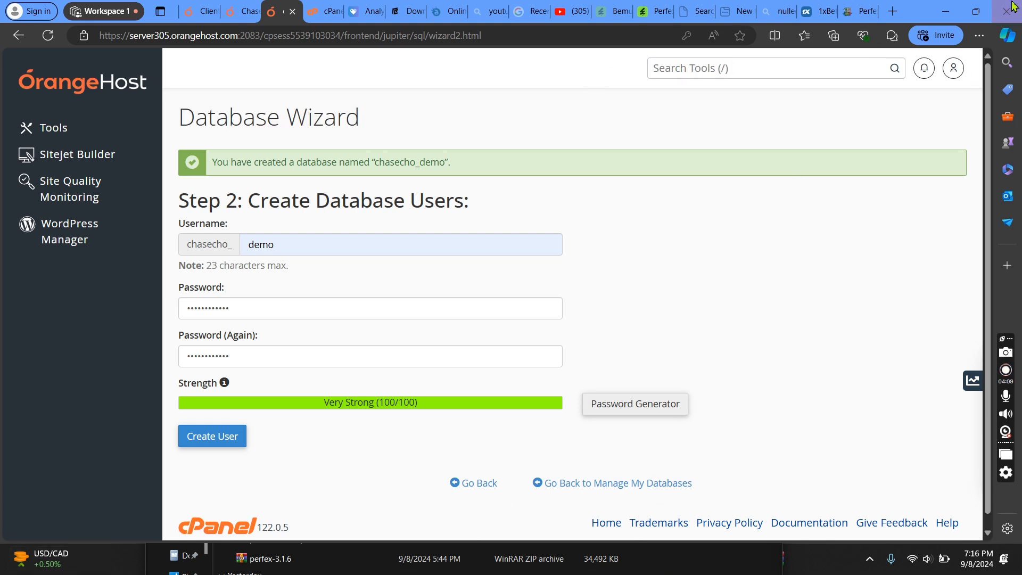
- Paste the copied database password into the empty Notepad document and return to the Database Wizard
{"action": "left_click", "coordinate": [986, 20]}
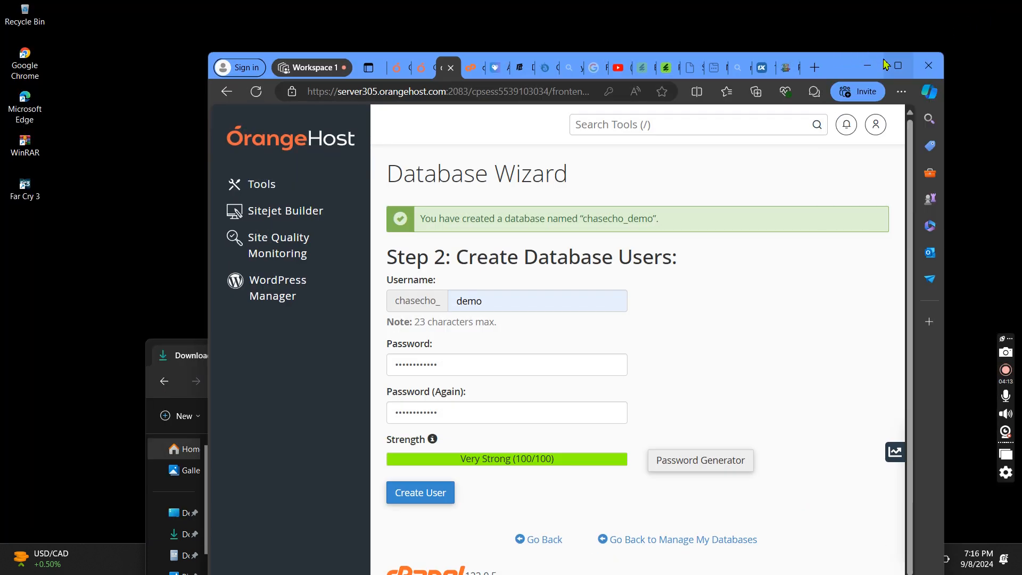
{"action": "left_click", "coordinate": [899, 67]}
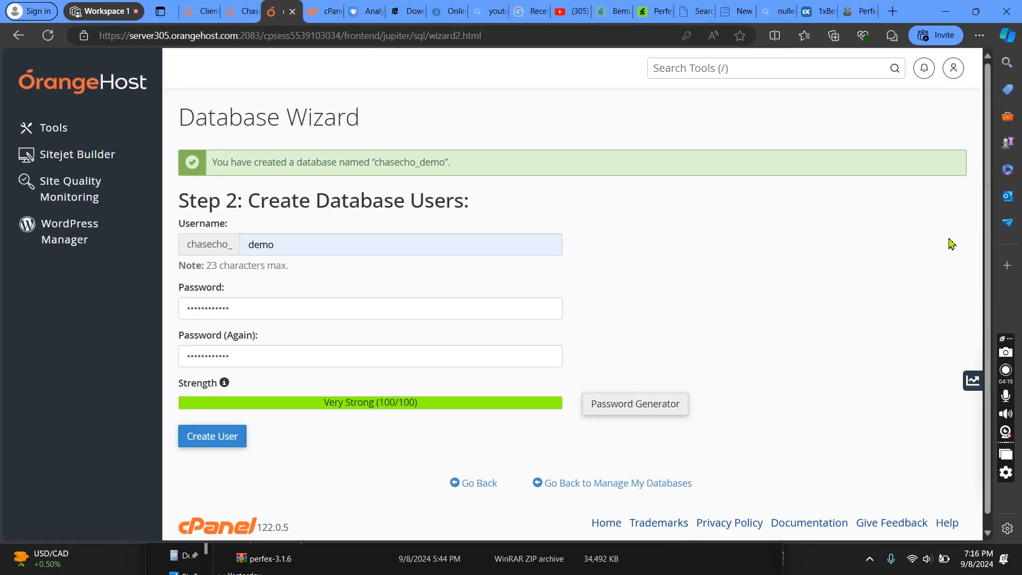
{"action": "mouse_move", "coordinate": [817, 569]}
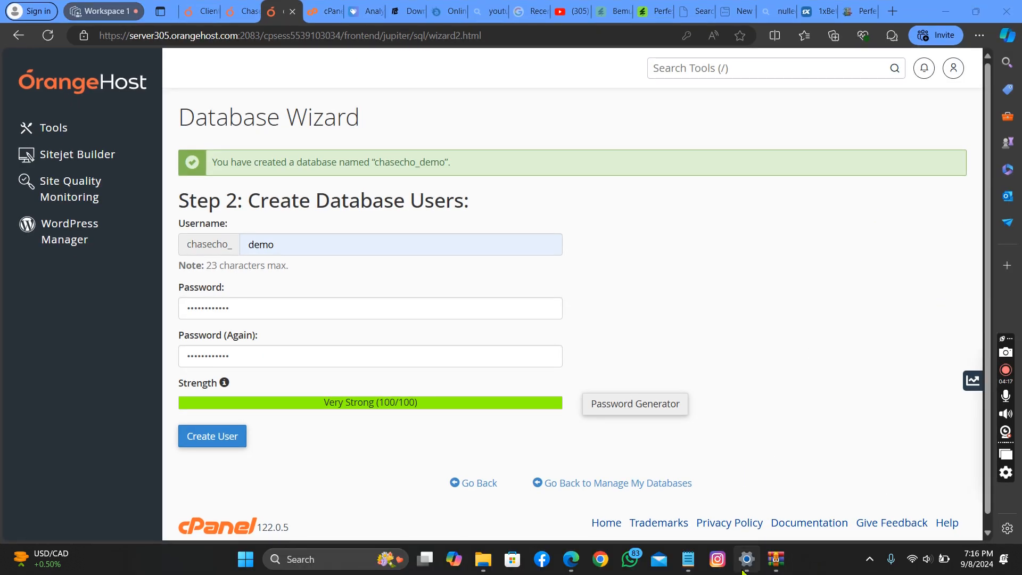
{"action": "left_click", "coordinate": [689, 560]}
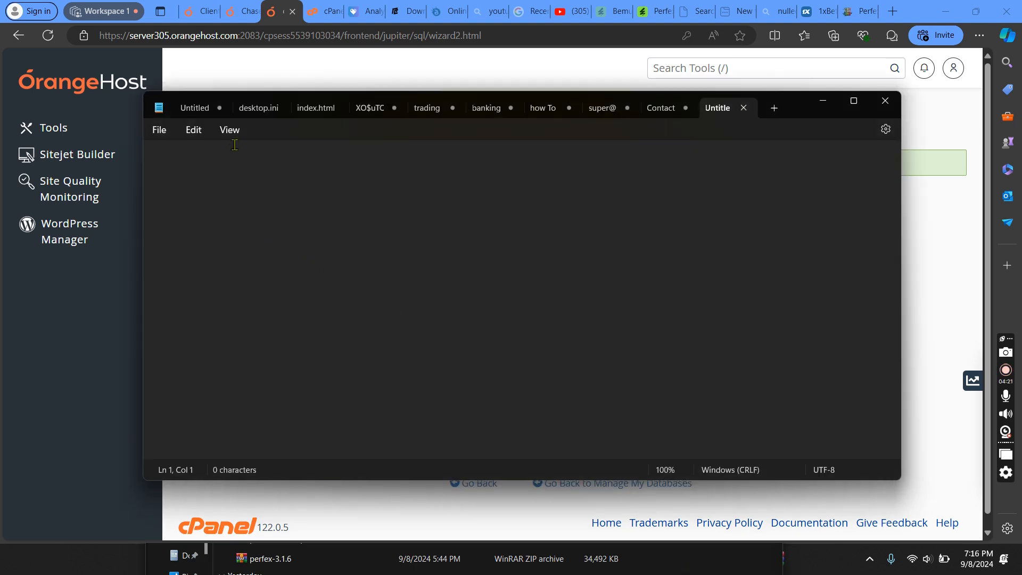
{"action": "right_click", "coordinate": [211, 184]}
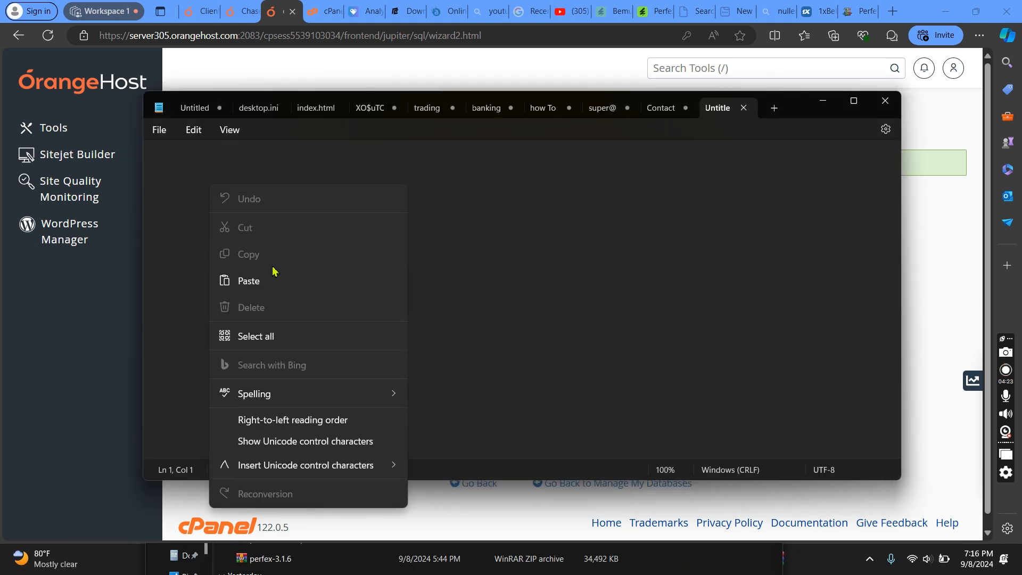
{"action": "left_click", "coordinate": [248, 281]}
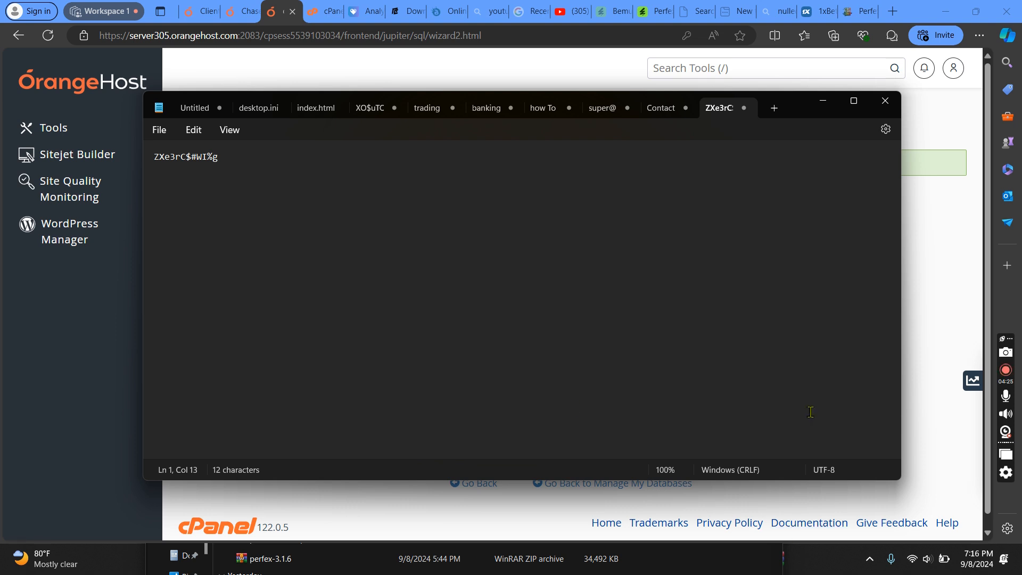
{"action": "left_click", "coordinate": [833, 109]}
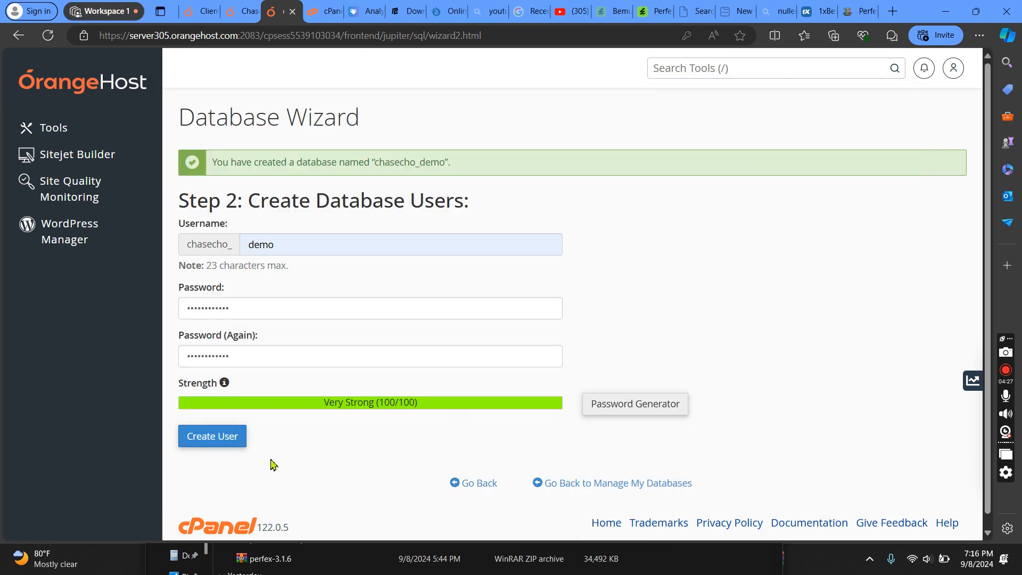
- Create the database user and grant it all privileges on the chasecho_demo database
{"action": "left_click", "coordinate": [211, 437]}
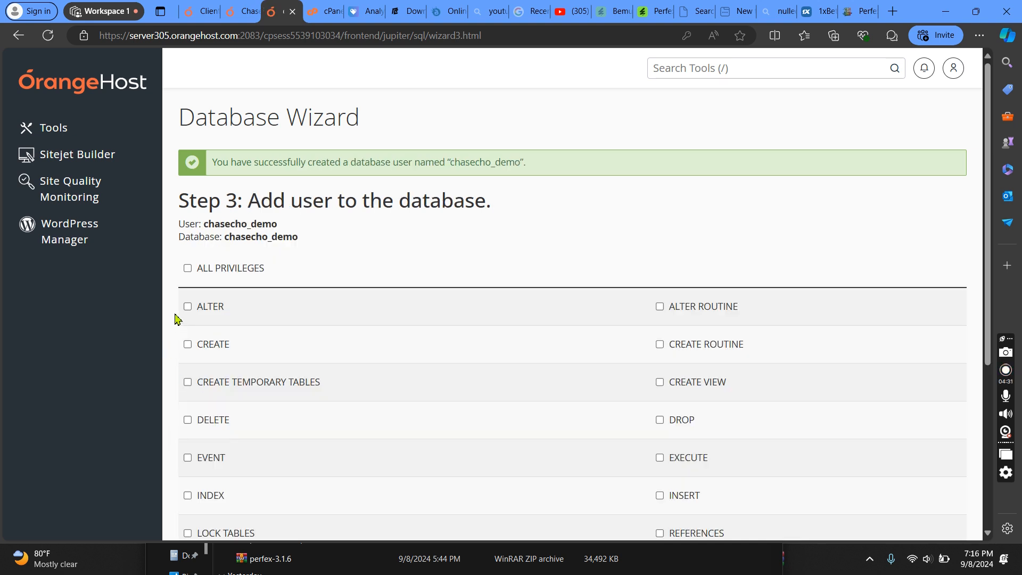
{"action": "left_click", "coordinate": [214, 269]}
{"action": "scroll", "coordinate": [247, 342], "scroll_direction": "down", "scroll_amount": 5}
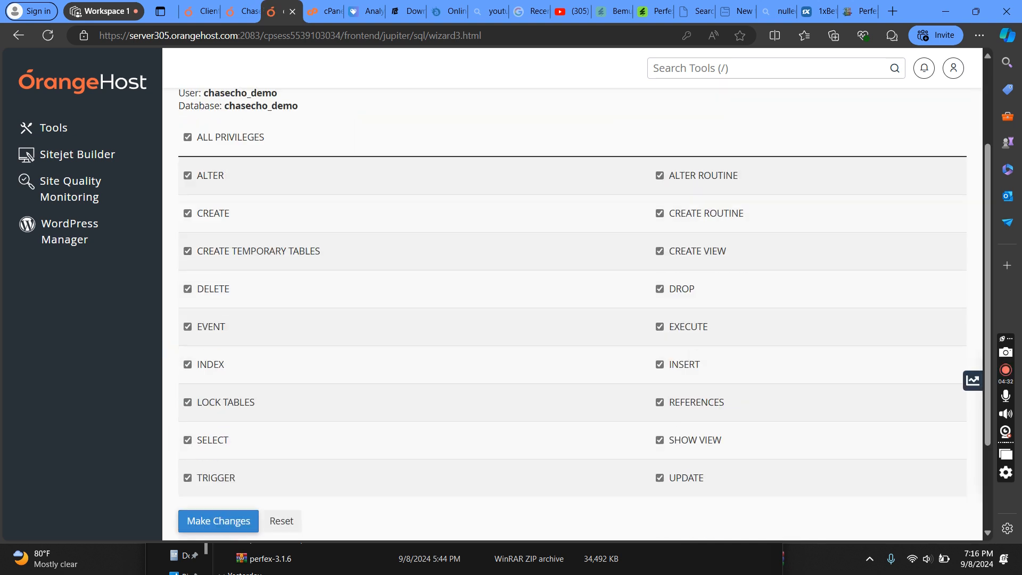
{"action": "left_click", "coordinate": [204, 394]}
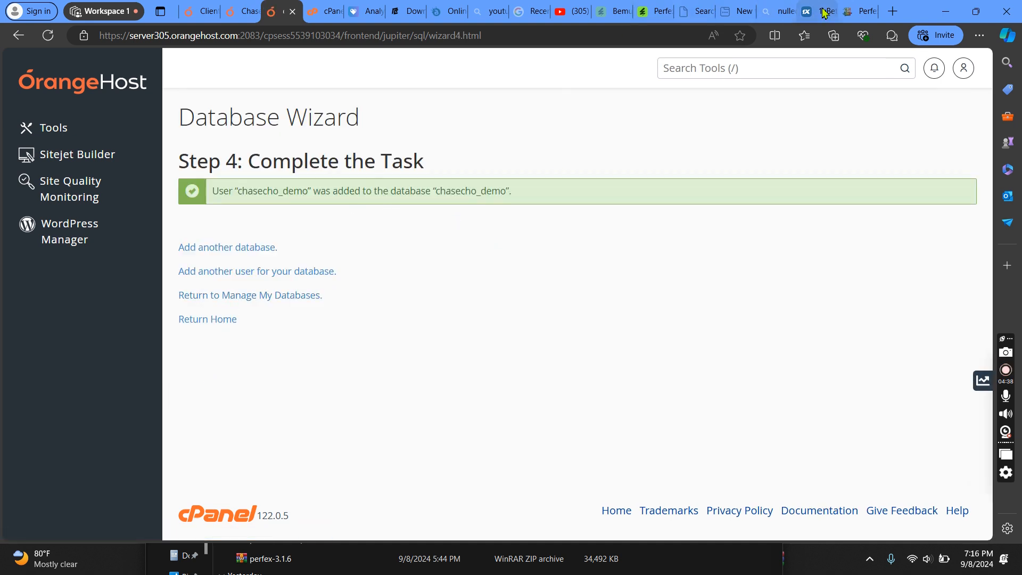
- Return to the Perfex installer and paste the database user's password into the Password field
{"action": "left_click", "coordinate": [870, 15]}
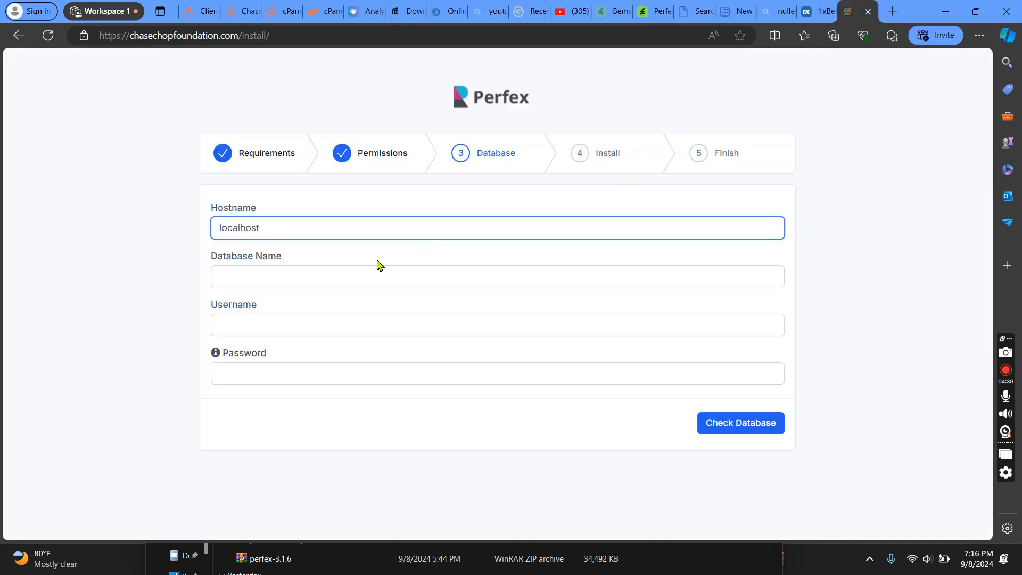
{"action": "left_click", "coordinate": [355, 288]}
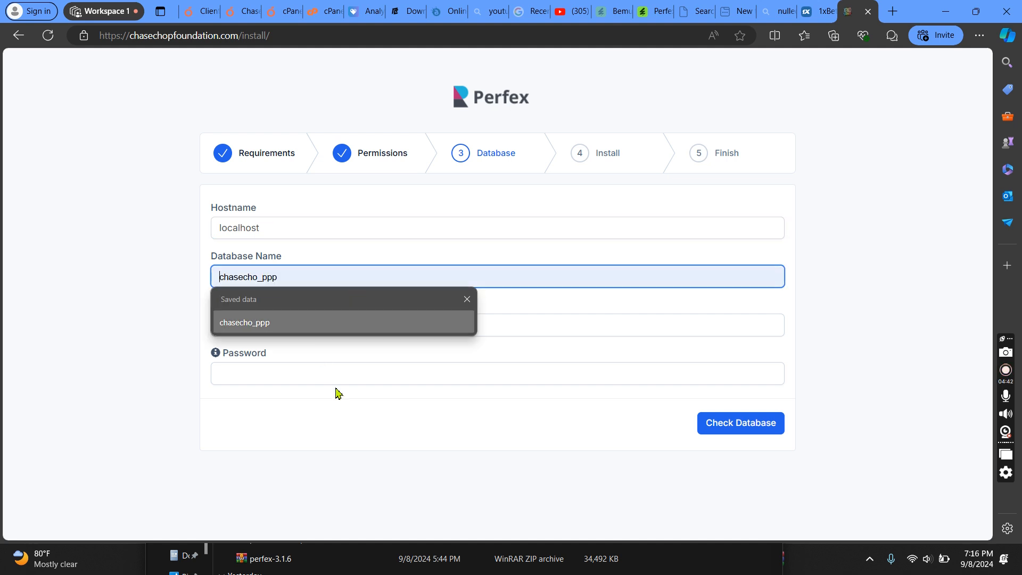
{"action": "left_click", "coordinate": [330, 385]}
{"action": "right_click", "coordinate": [327, 388]}
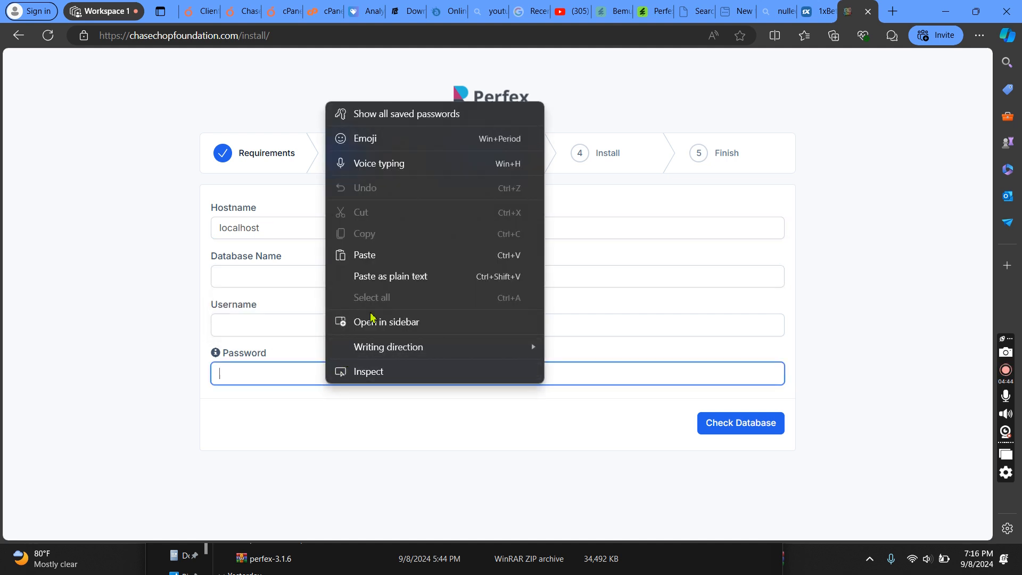
{"action": "left_click", "coordinate": [381, 254]}
- Copy the database name chasecho_demo from the Database Wizard and paste it into the installer's Database Name field
{"action": "left_click", "coordinate": [349, 286]}
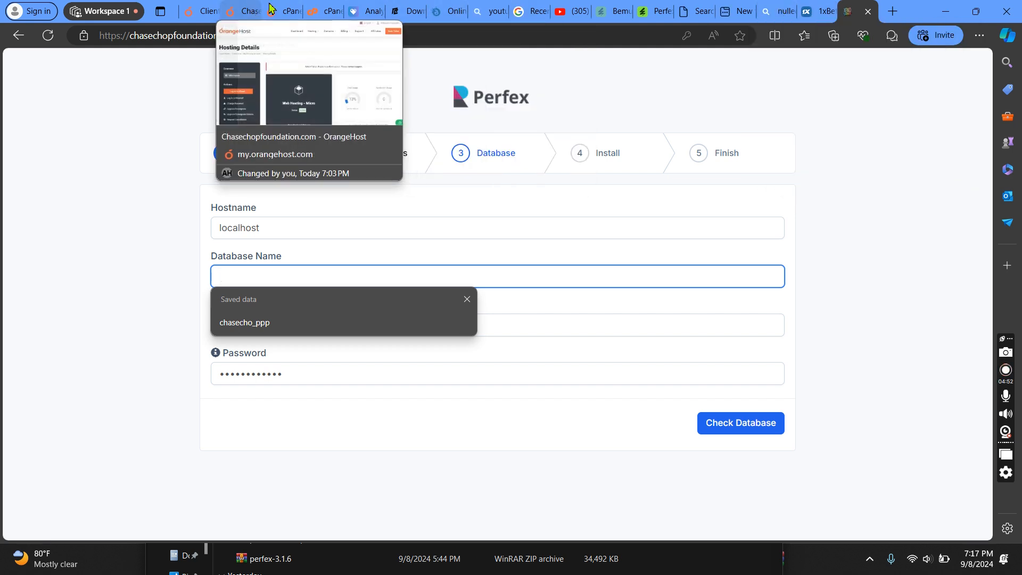
{"action": "left_click", "coordinate": [286, 12]}
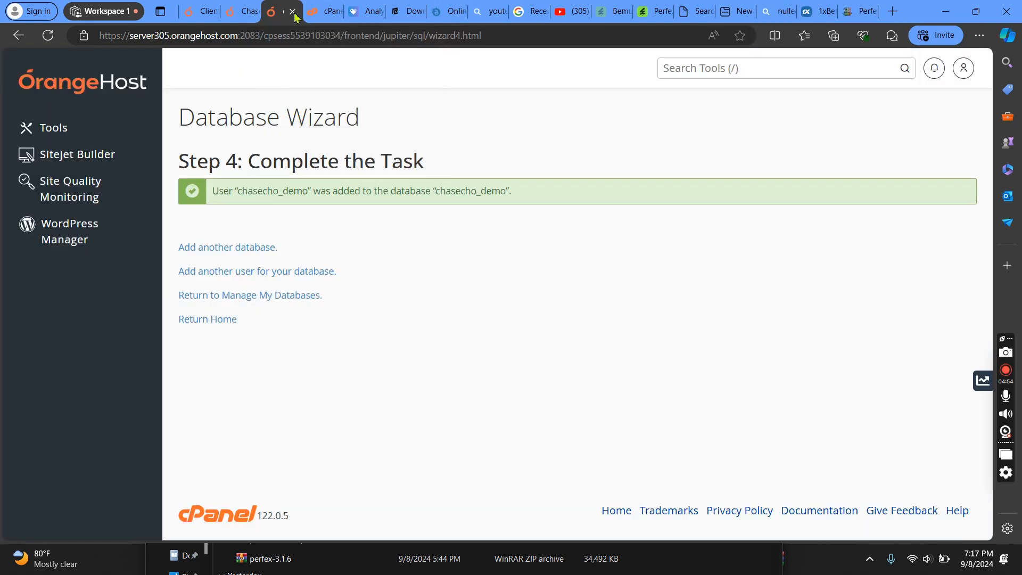
{"action": "left_click_drag", "start_coordinate": [439, 191], "coordinate": [510, 193]}
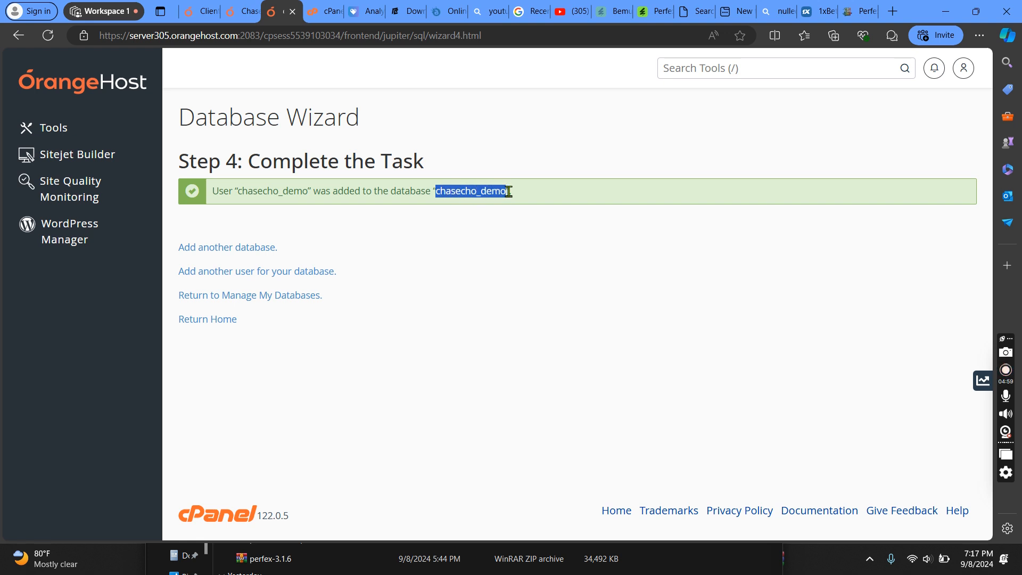
{"action": "right_click", "coordinate": [488, 190]}
{"action": "left_click", "coordinate": [575, 201]}
{"action": "left_click", "coordinate": [866, 7]}
{"action": "right_click", "coordinate": [297, 276]}
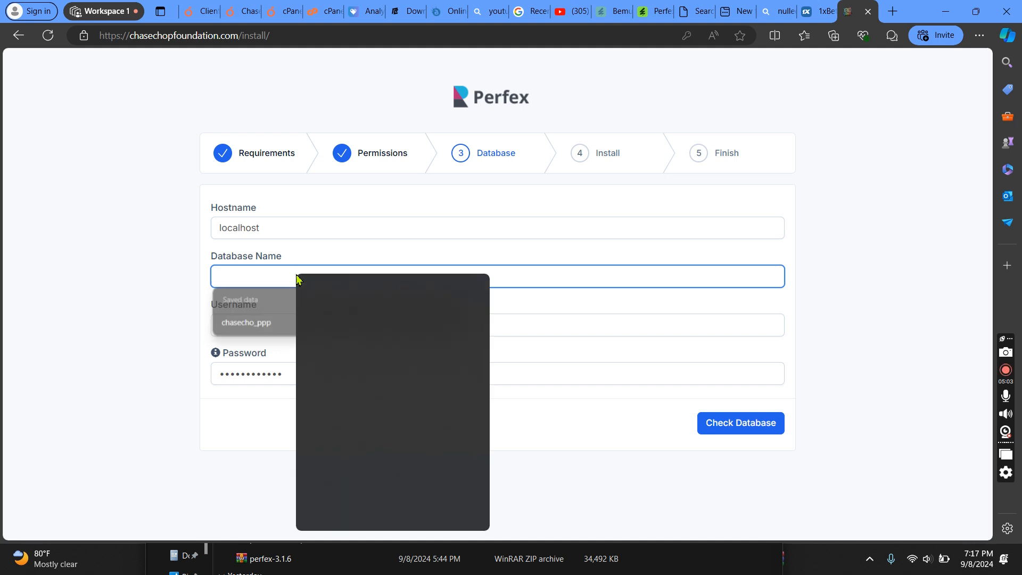
{"action": "left_click", "coordinate": [341, 400]}
- Paste chasecho_demo as the database username in the installer, keeping localhost as the hostname
{"action": "left_click", "coordinate": [300, 314]}
{"action": "left_click", "coordinate": [298, 331]}
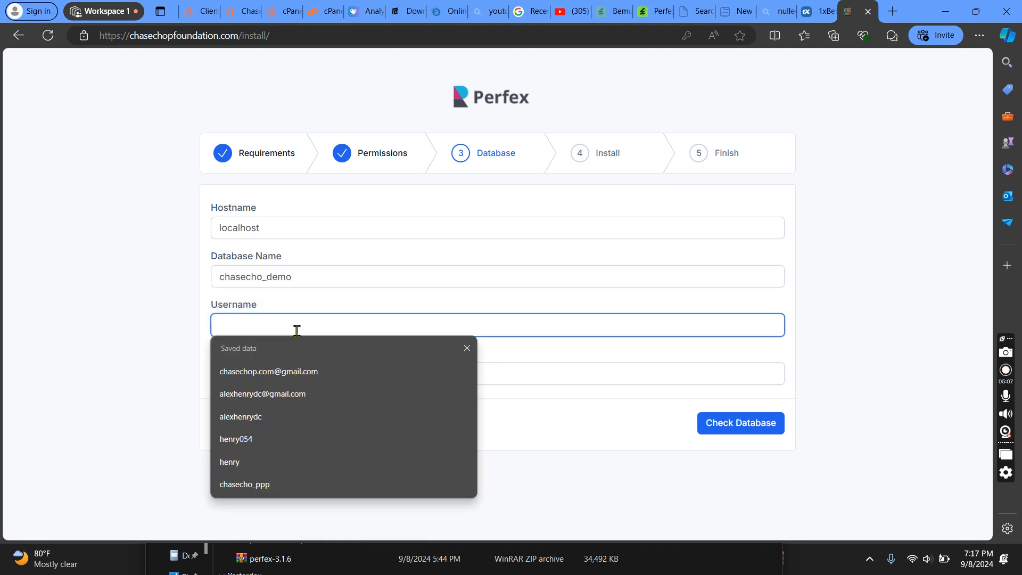
{"action": "right_click", "coordinate": [297, 331]}
{"action": "left_click", "coordinate": [363, 203]}
{"action": "left_click", "coordinate": [283, 232]}
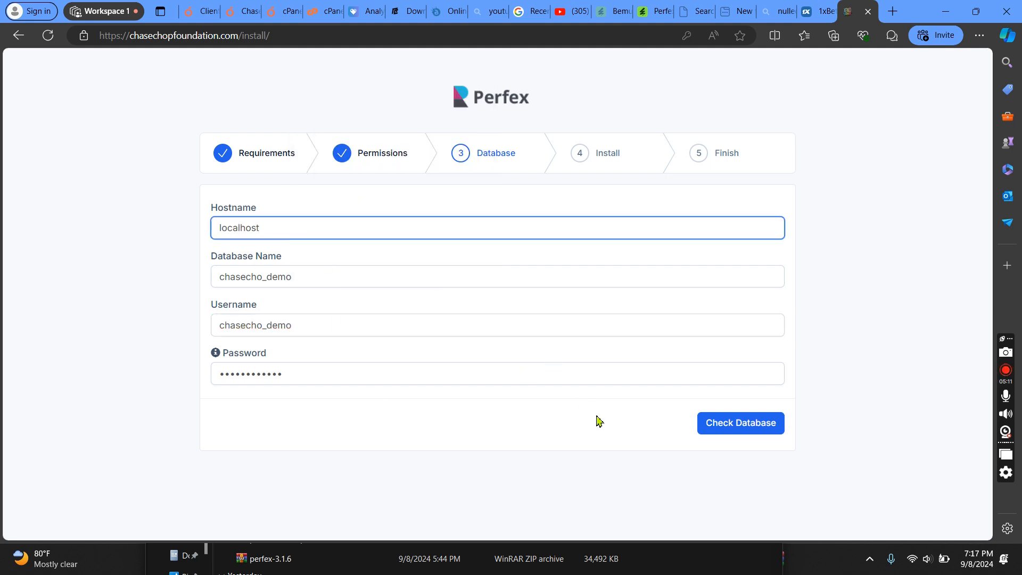
- Check the database connection in the installer and decline saving the password in the browser
{"action": "left_click", "coordinate": [750, 439]}
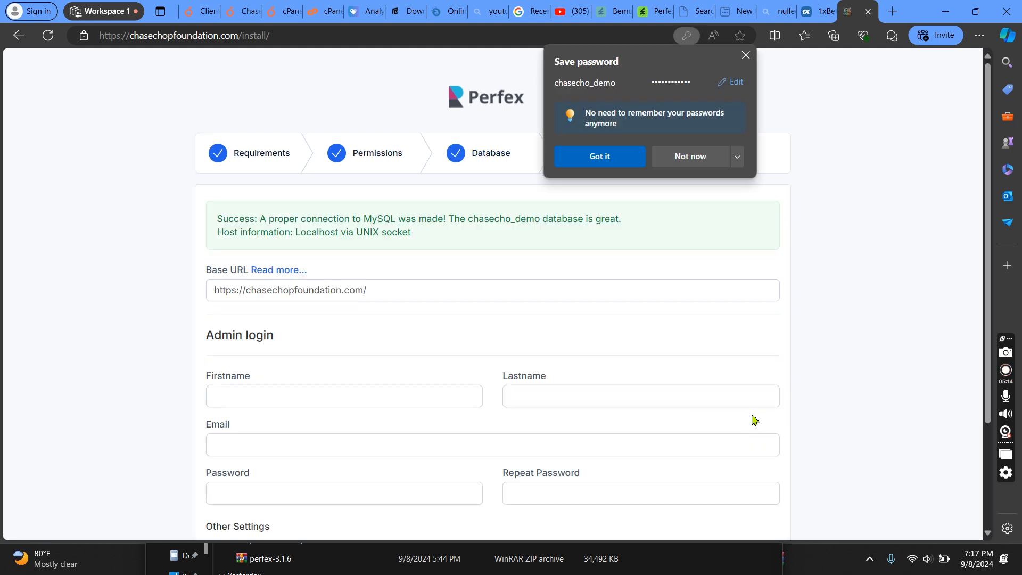
{"action": "left_click", "coordinate": [687, 158]}
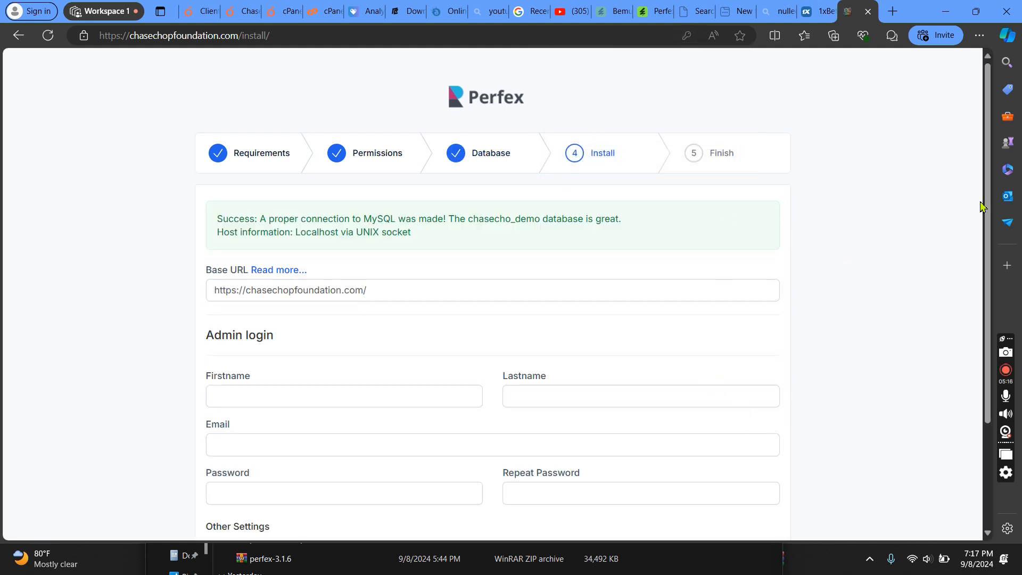
{"action": "scroll", "coordinate": [983, 206], "scroll_direction": "down", "scroll_amount": 3}
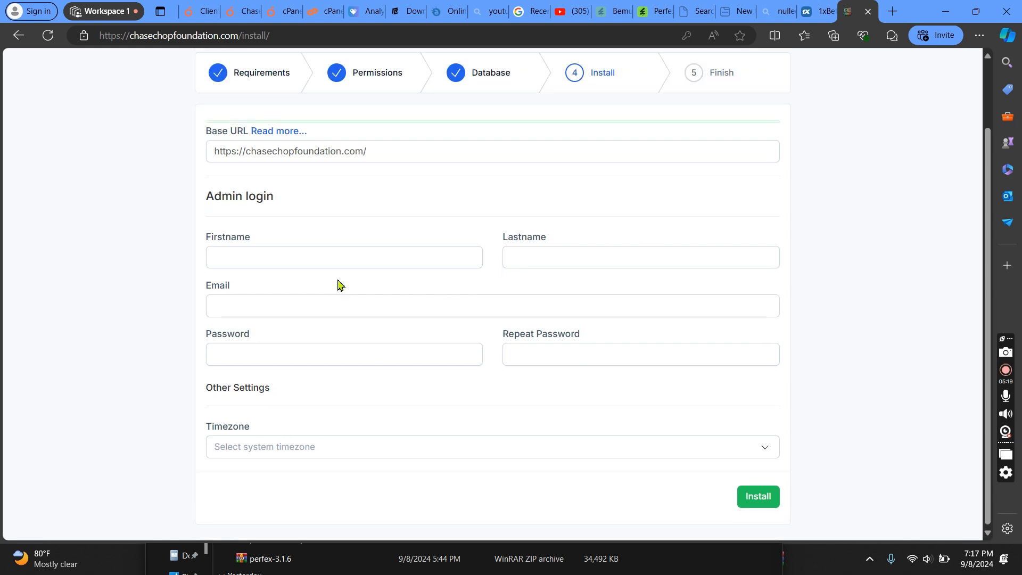
- Fill in the administrator's first name, last name and email in the Admin login section
{"action": "left_click", "coordinate": [329, 251]}
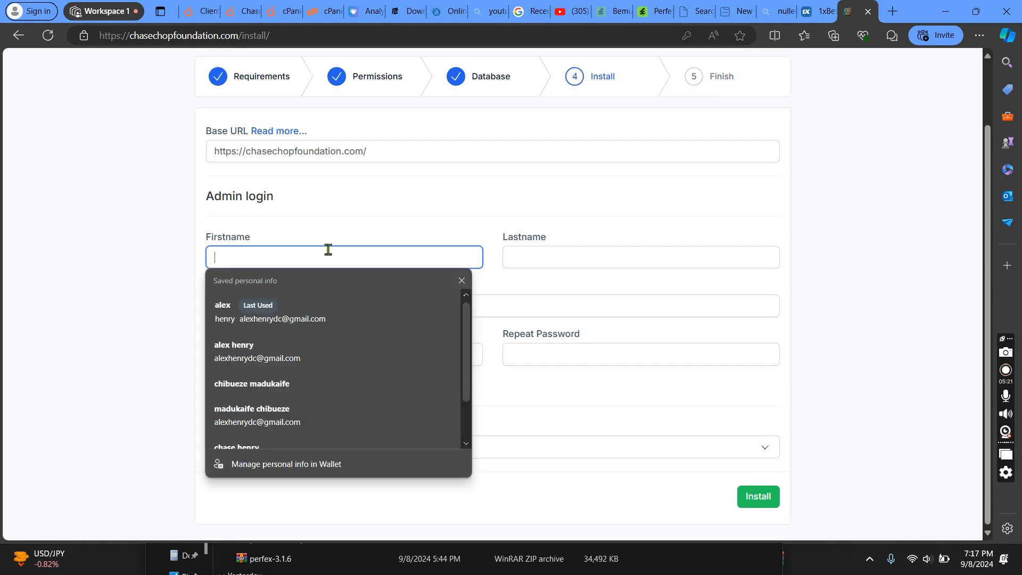
{"action": "left_click", "coordinate": [462, 281]}
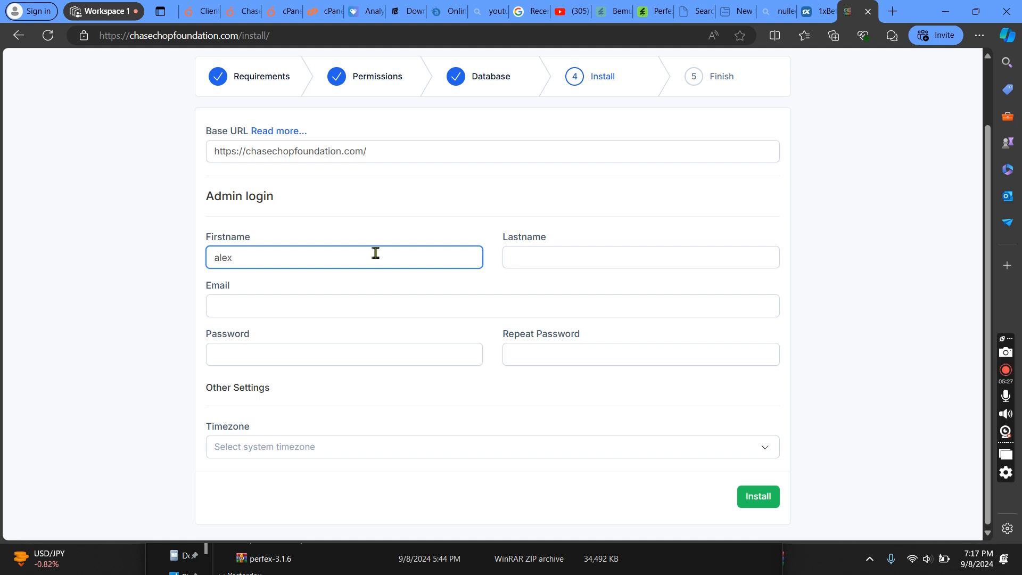
{"action": "left_click", "coordinate": [342, 299]}
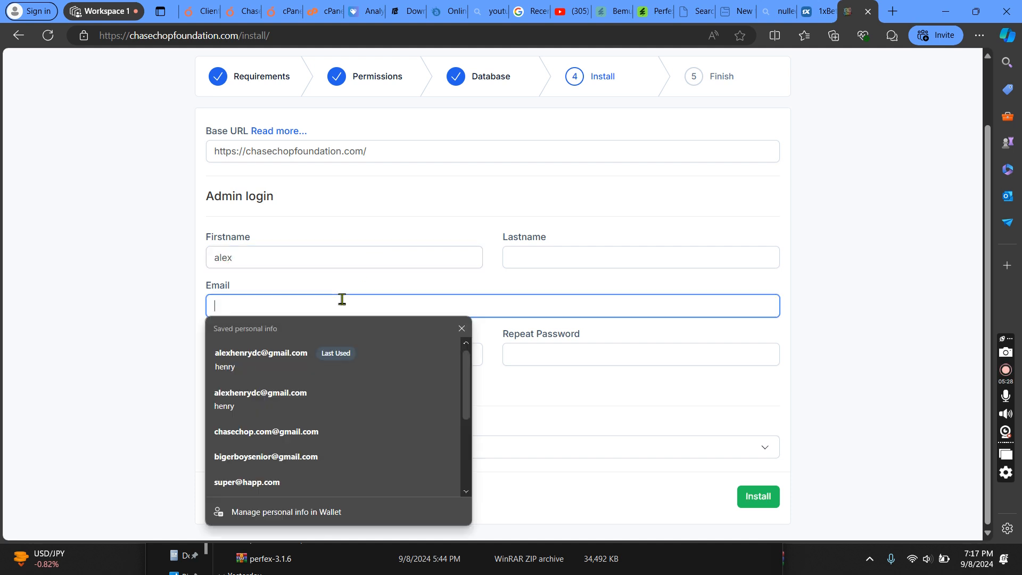
{"action": "left_click", "coordinate": [294, 371]}
{"action": "left_click", "coordinate": [311, 362]}
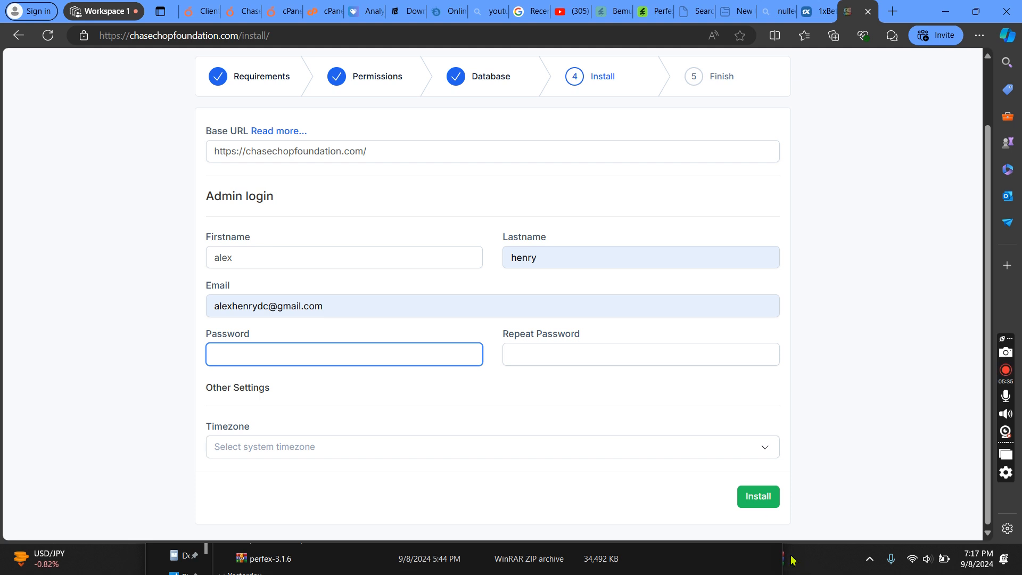
- Switch to Notepad, copy the saved password and minimize the note to return to the installer
{"action": "left_click", "coordinate": [688, 558]}
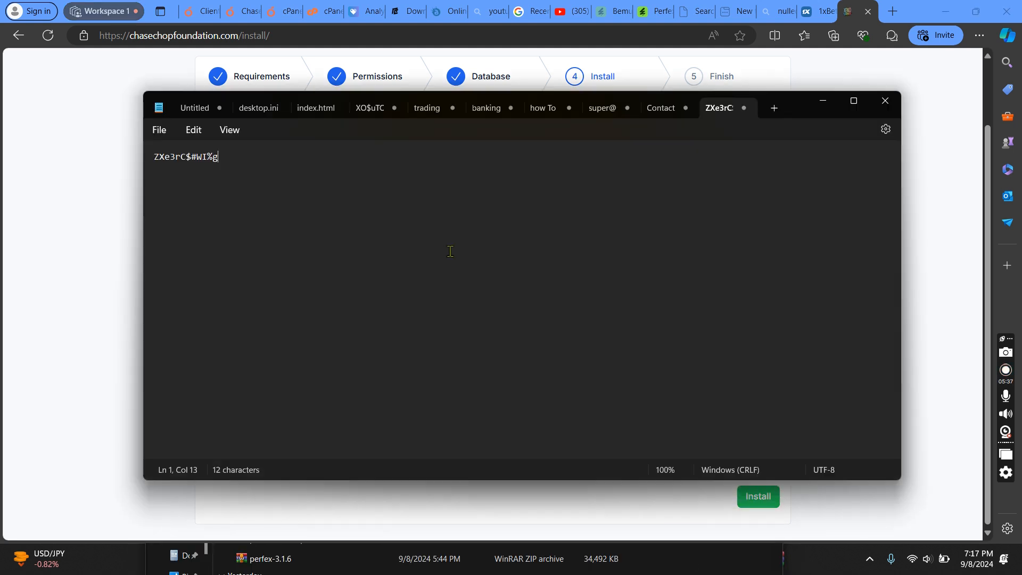
{"action": "triple_click", "coordinate": [154, 158]}
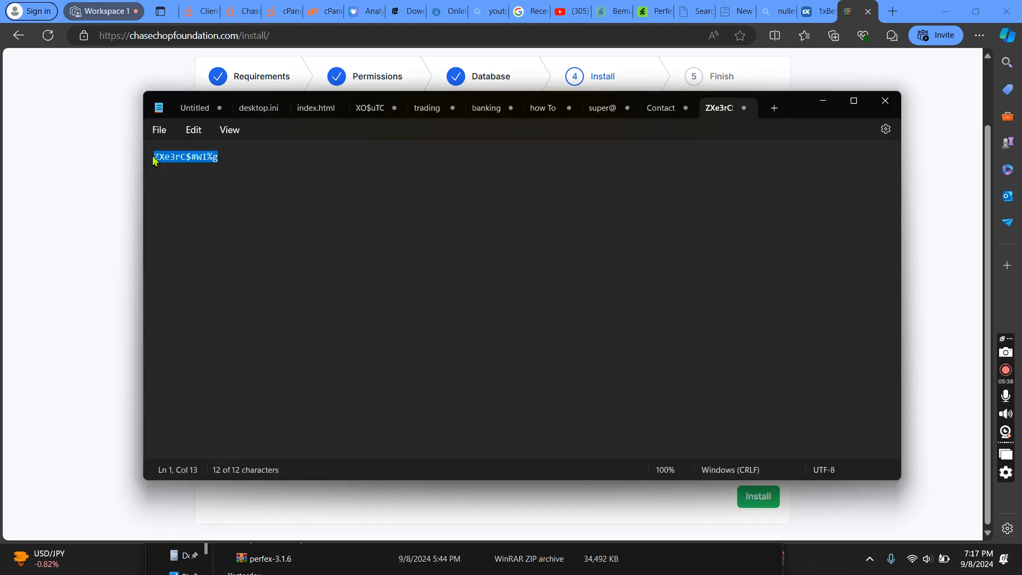
{"action": "right_click", "coordinate": [197, 160]}
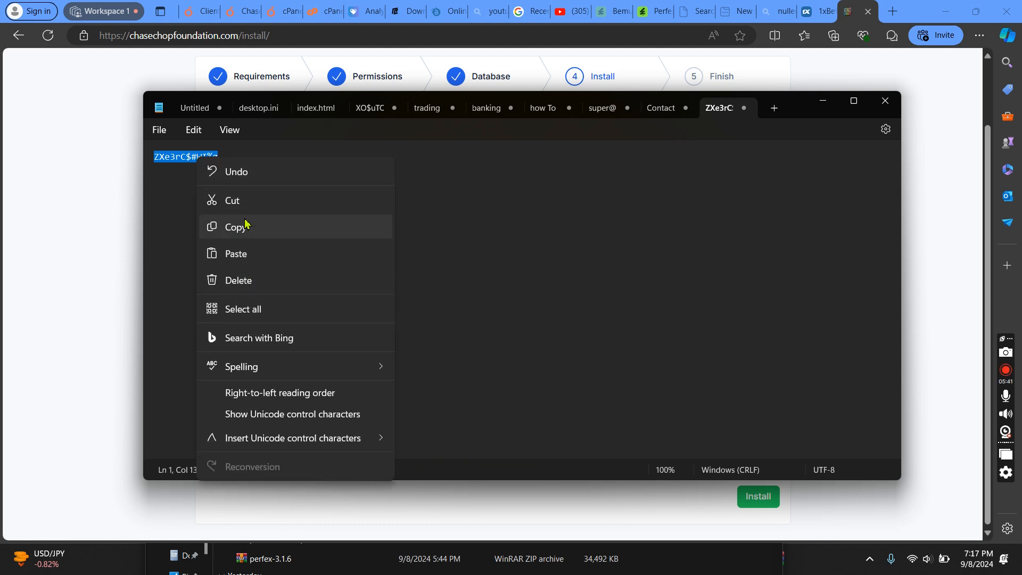
{"action": "left_click", "coordinate": [249, 229]}
{"action": "left_click", "coordinate": [823, 100]}
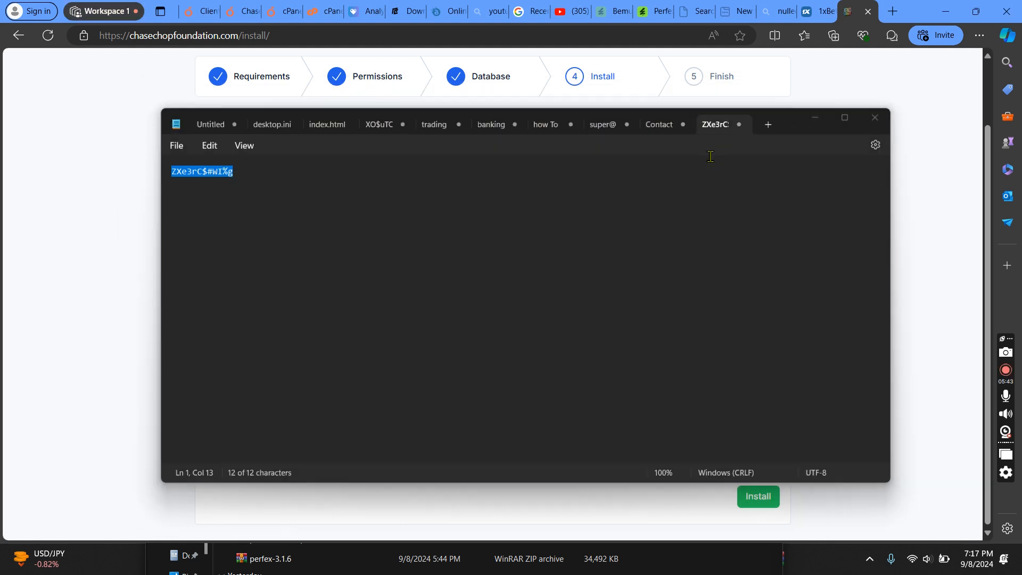
- Paste the copied password into the administrator's Password and Repeat Password fields
{"action": "left_click", "coordinate": [240, 365]}
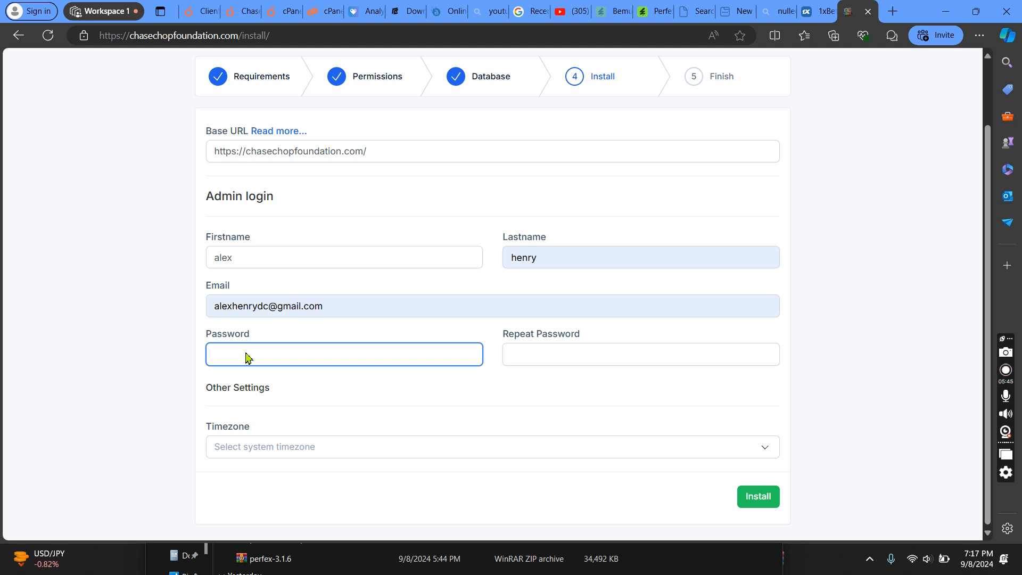
{"action": "right_click", "coordinate": [247, 357]}
{"action": "left_click", "coordinate": [293, 224]}
{"action": "left_click", "coordinate": [544, 354]}
{"action": "right_click", "coordinate": [544, 354]}
{"action": "left_click", "coordinate": [581, 225]}
- Set the system timezone to Africa/Lagos
{"action": "left_click", "coordinate": [426, 447]}
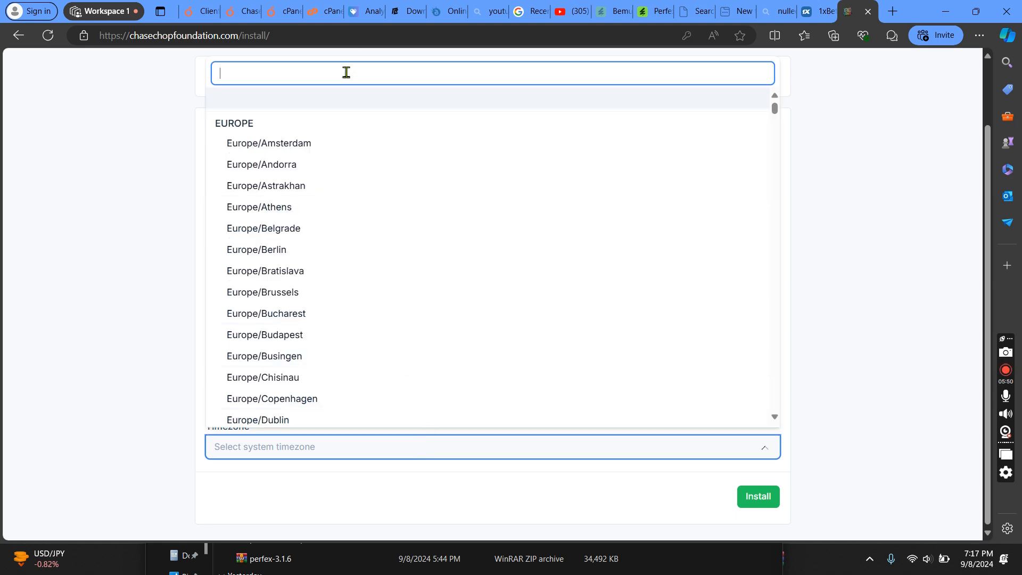
{"action": "type", "text": "afri"}
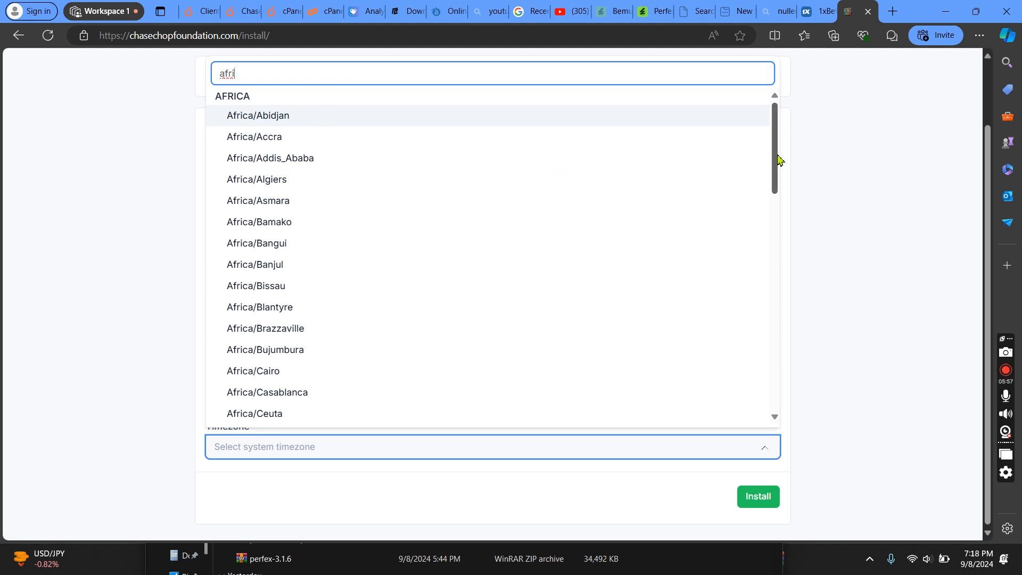
{"action": "left_click_drag", "start_coordinate": [778, 160], "coordinate": [719, 117]}
{"action": "left_click", "coordinate": [307, 69]}
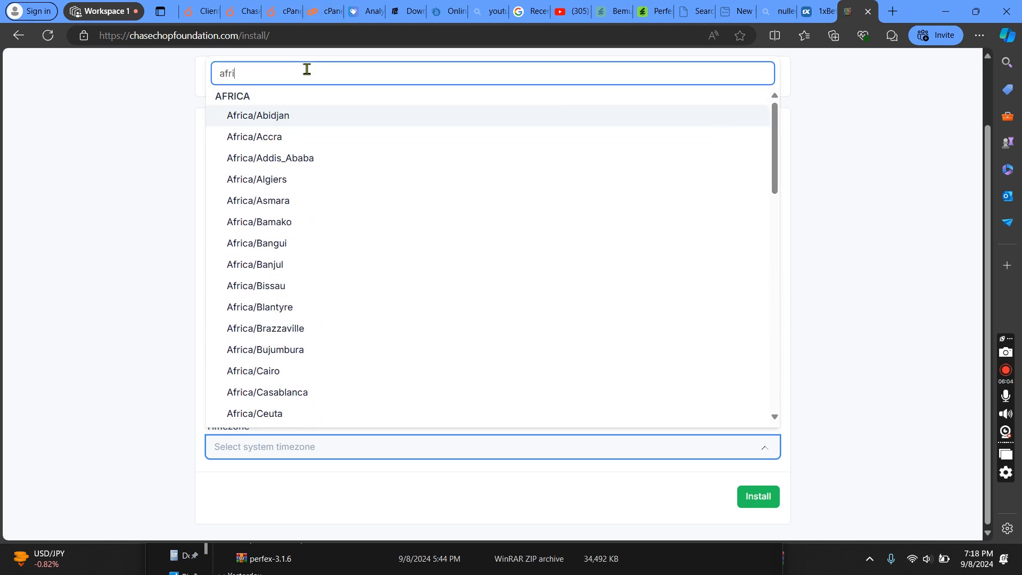
{"action": "key", "text": "BackSpace"}
{"action": "key", "text": "BackSpace"}
{"action": "key", "text": "BackSpace"}
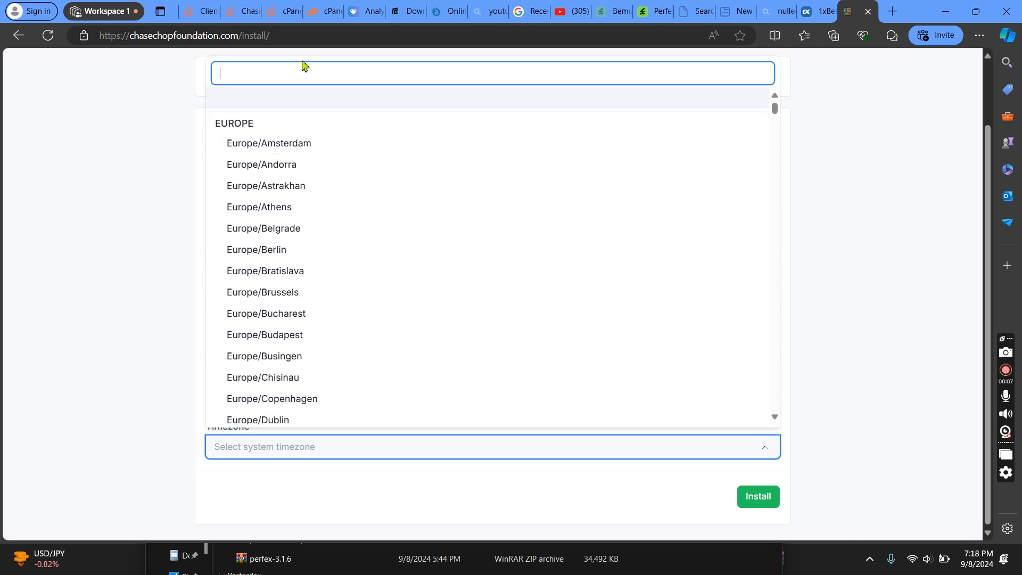
{"action": "type", "text": "lag"}
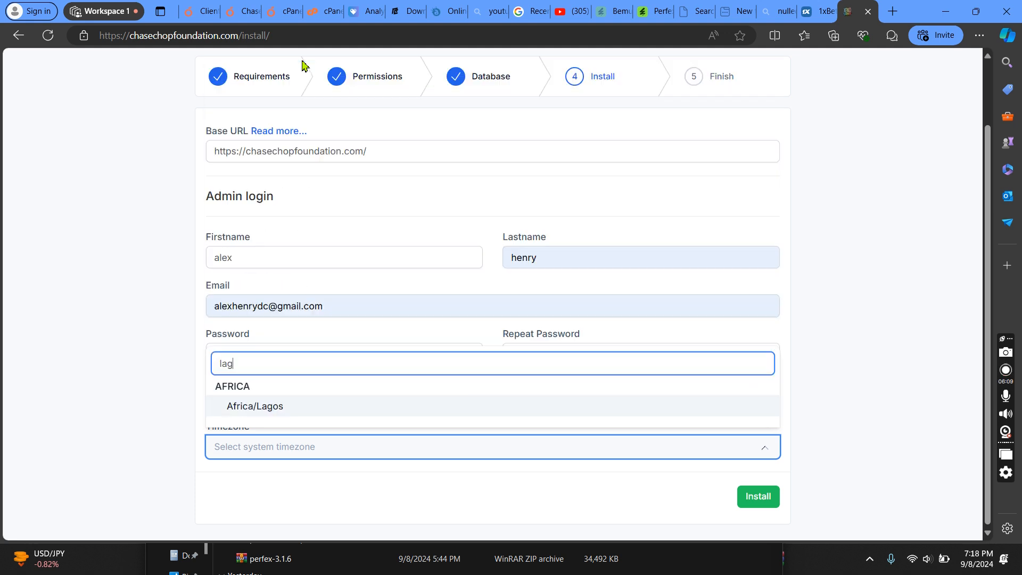
{"action": "left_click", "coordinate": [288, 410]}
- Run the Perfex installation and open the administrator login link from the finish page
{"action": "left_click", "coordinate": [740, 495]}
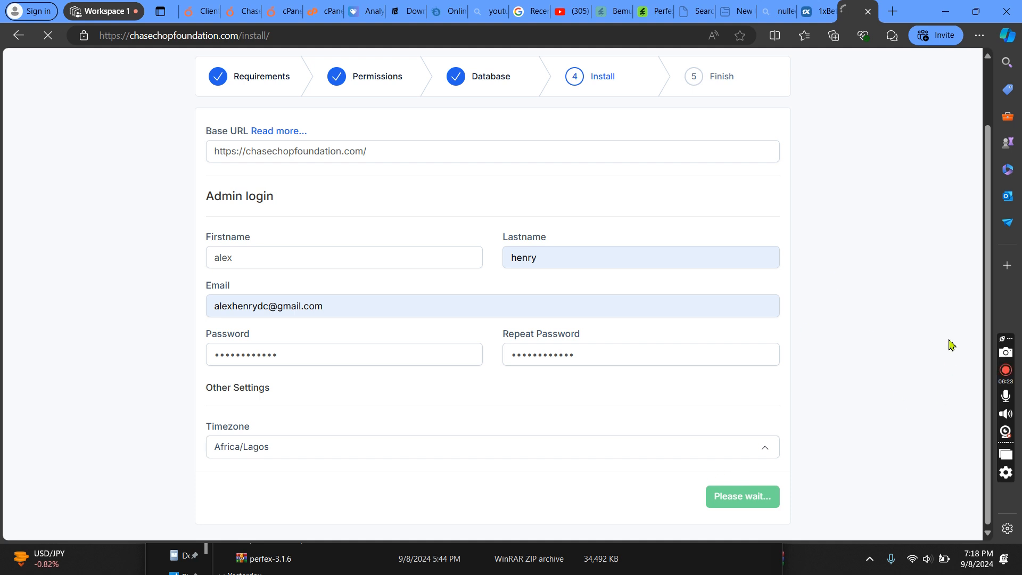
{"action": "left_click_drag", "start_coordinate": [986, 331], "coordinate": [960, 340]}
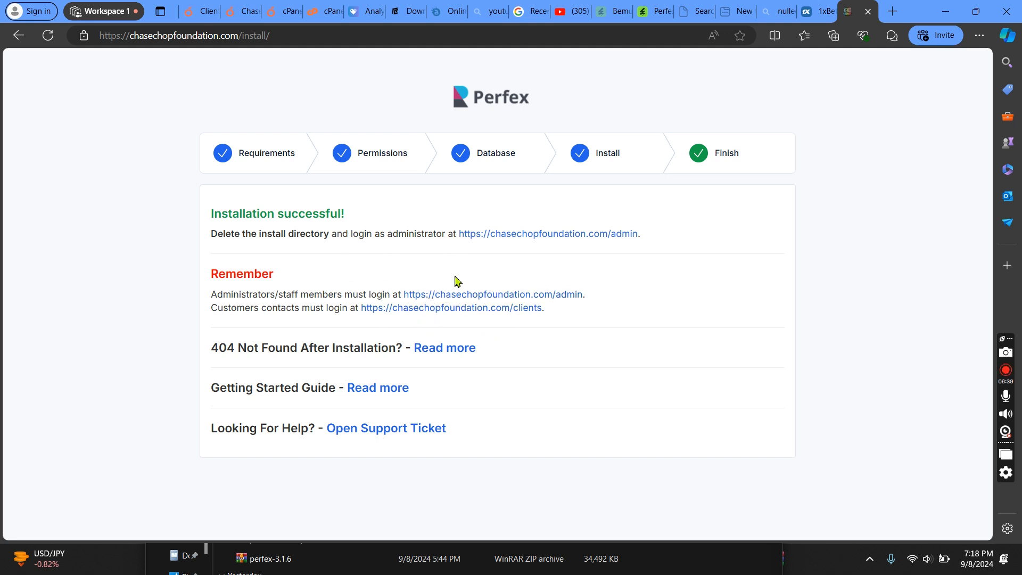
{"action": "left_click", "coordinate": [512, 245]}
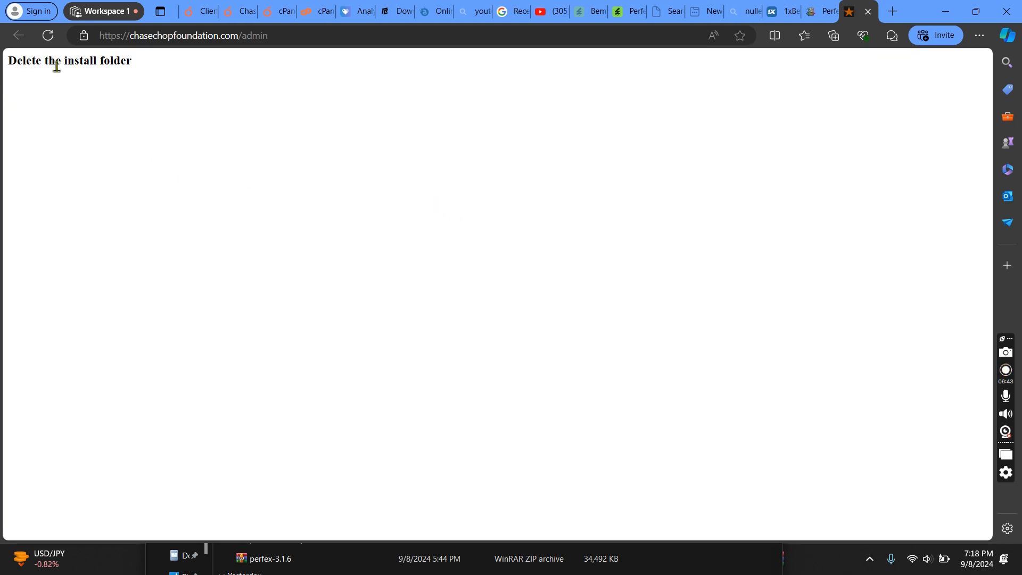
- Permanently delete the install folder from public_html in cPanel File Manager, skipping the trash
{"action": "left_click", "coordinate": [243, 13]}
{"action": "left_click", "coordinate": [284, 16]}
{"action": "left_click", "coordinate": [323, 17]}
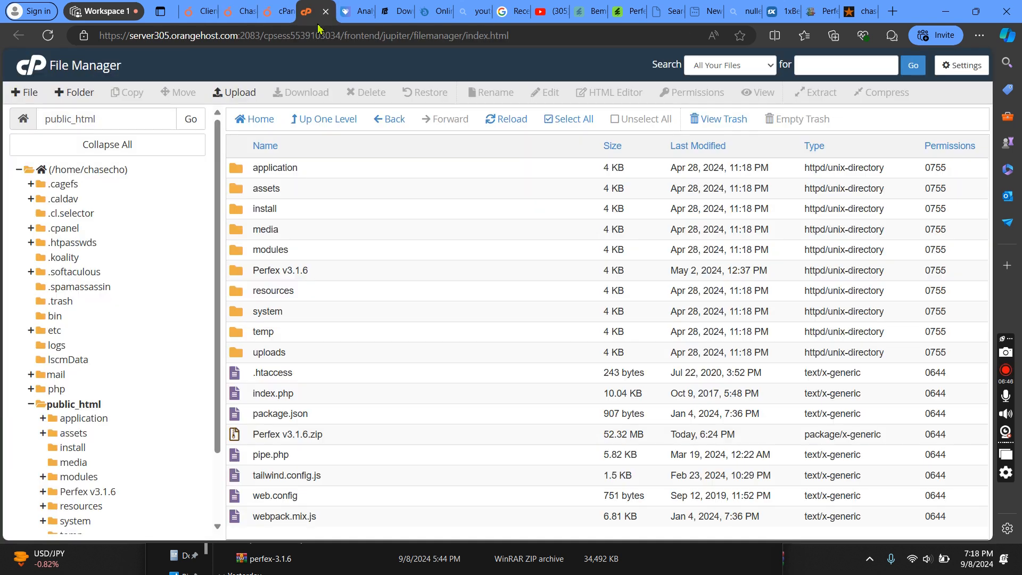
{"action": "left_click", "coordinate": [292, 219]}
{"action": "right_click", "coordinate": [283, 217]}
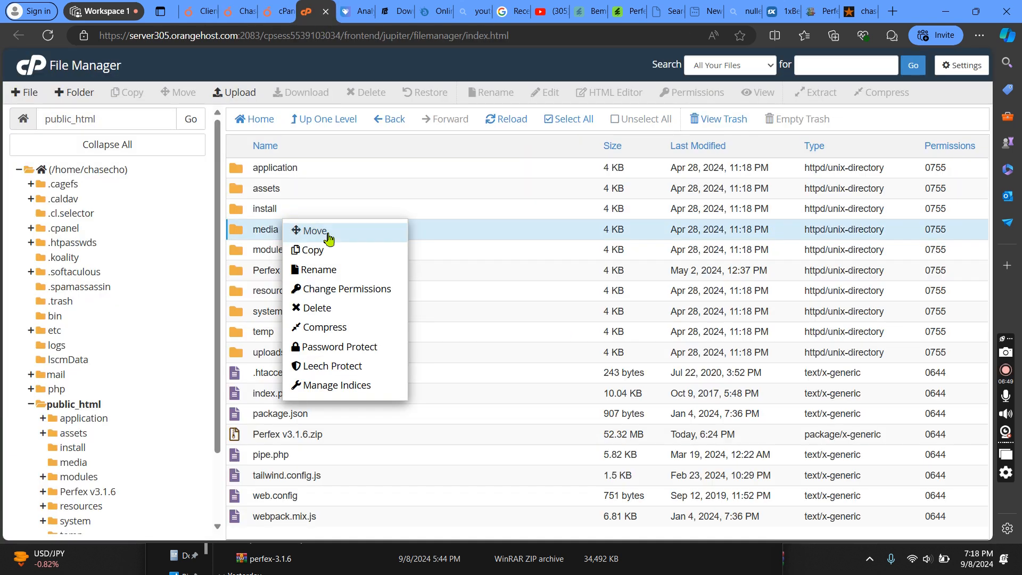
{"action": "key", "text": "Escape"}
{"action": "right_click", "coordinate": [329, 221]}
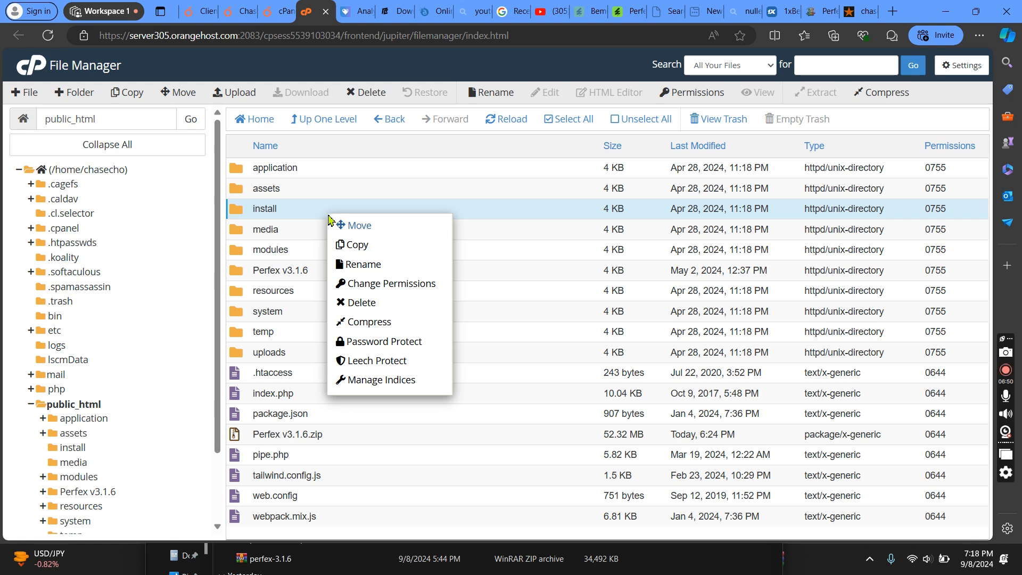
{"action": "left_click", "coordinate": [397, 304]}
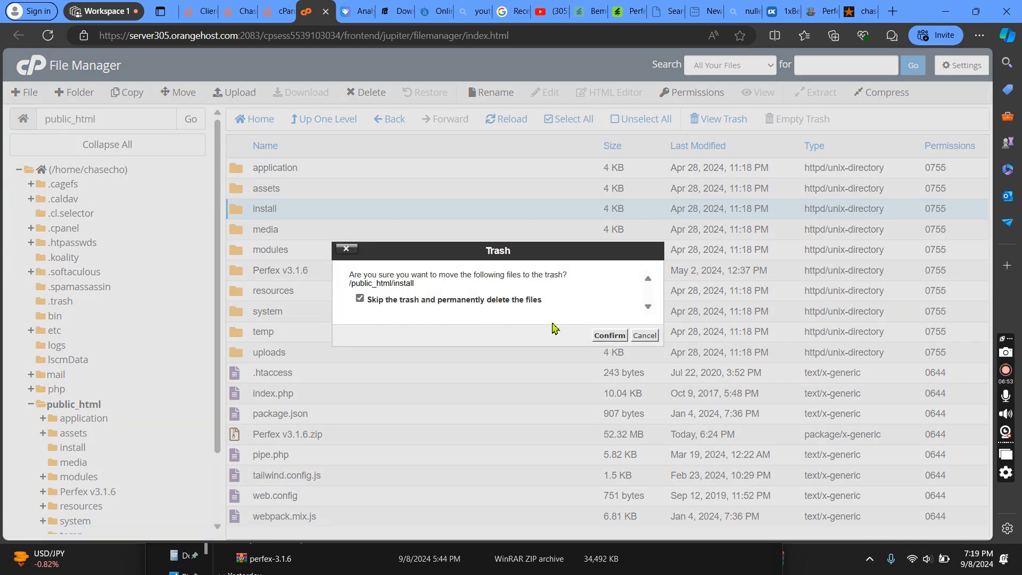
{"action": "left_click", "coordinate": [610, 335]}
- Return to the Perfex admin page, reload it and enter the administrator's email in the login form
{"action": "left_click", "coordinate": [858, 12]}
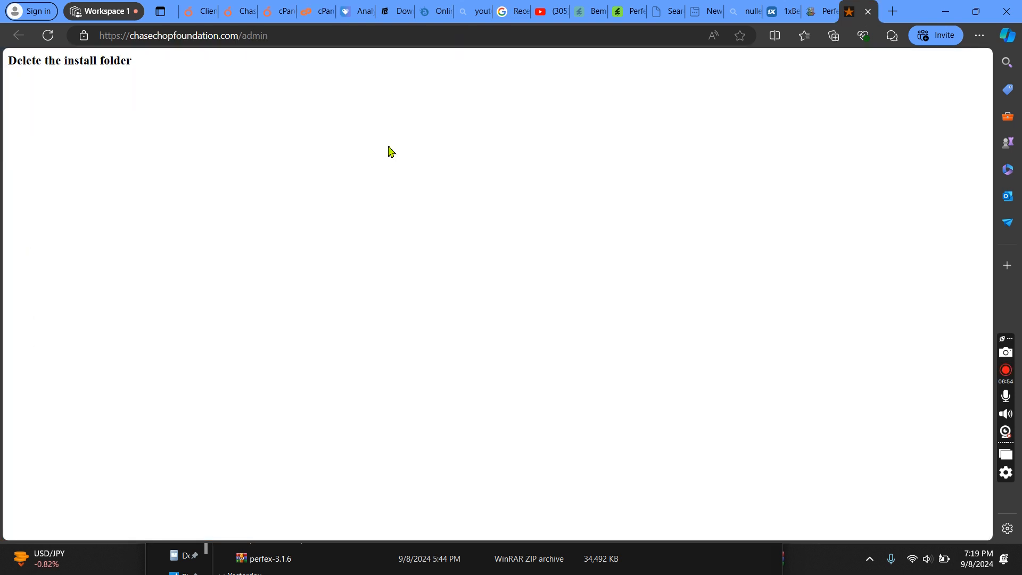
{"action": "left_click", "coordinate": [50, 38]}
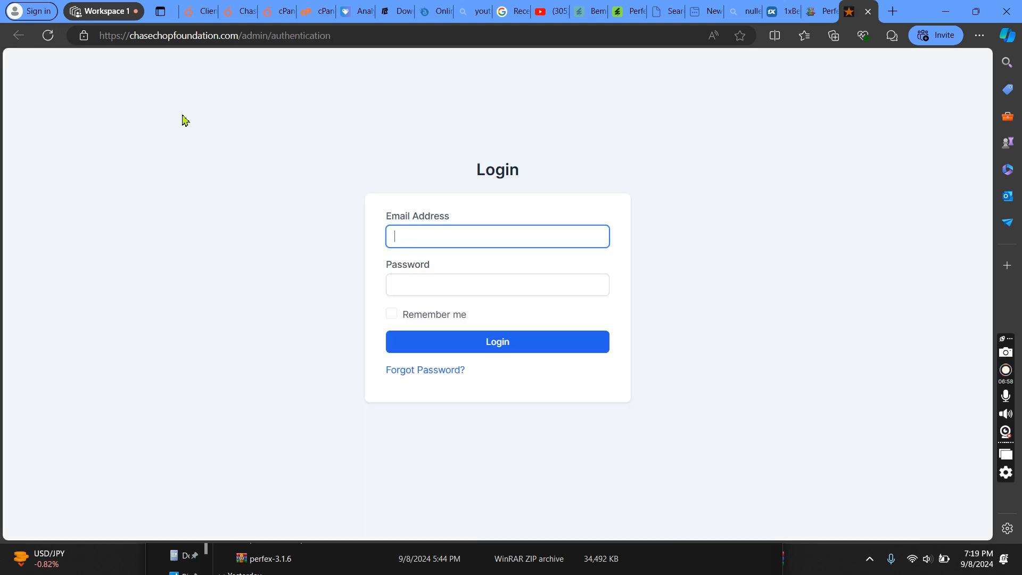
{"action": "left_click", "coordinate": [421, 234]}
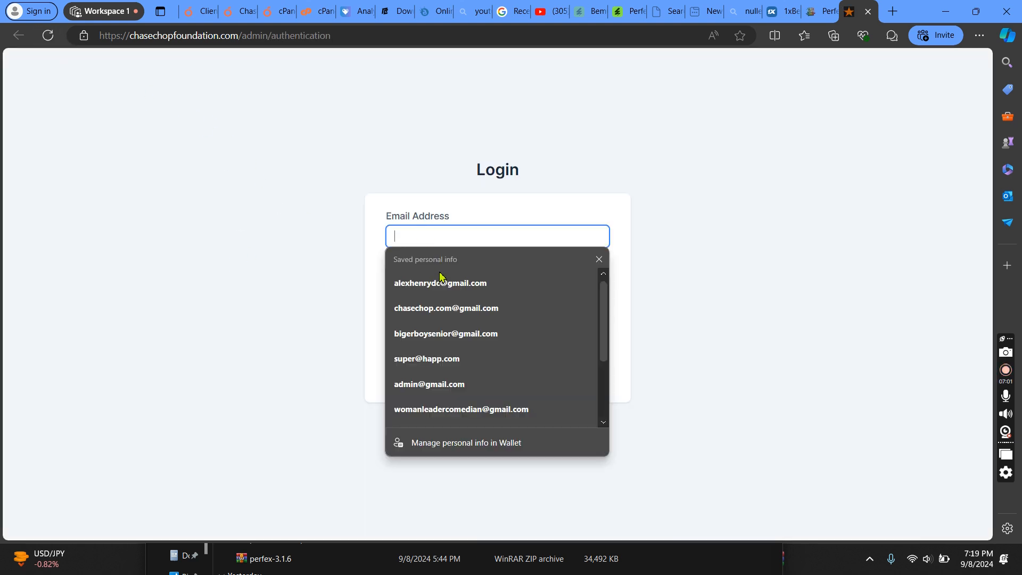
{"action": "left_click", "coordinate": [475, 285]}
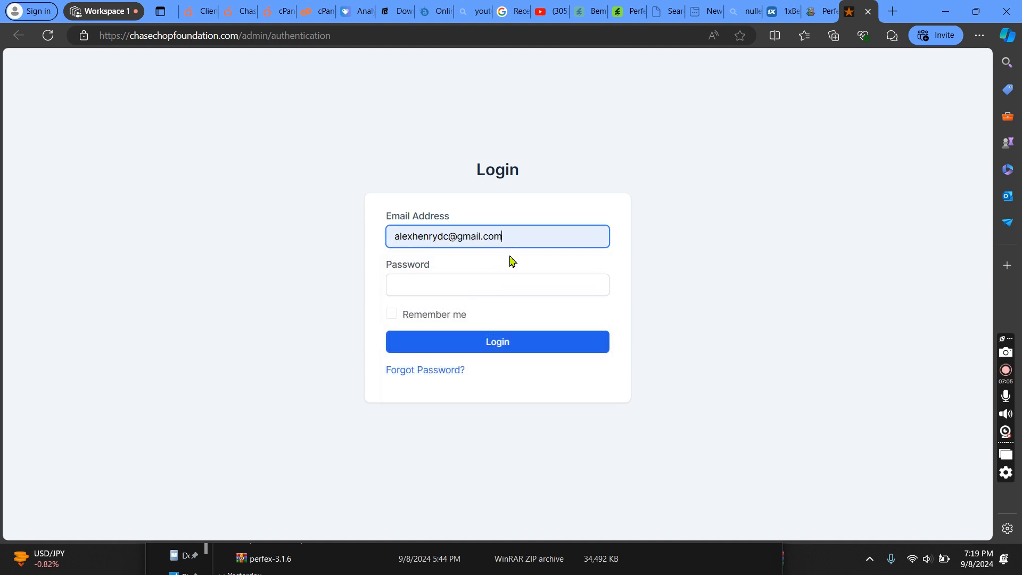
- Paste the administrator's password into the Password field, reveal it and log in
{"action": "left_click", "coordinate": [500, 285]}
{"action": "right_click", "coordinate": [500, 285]}
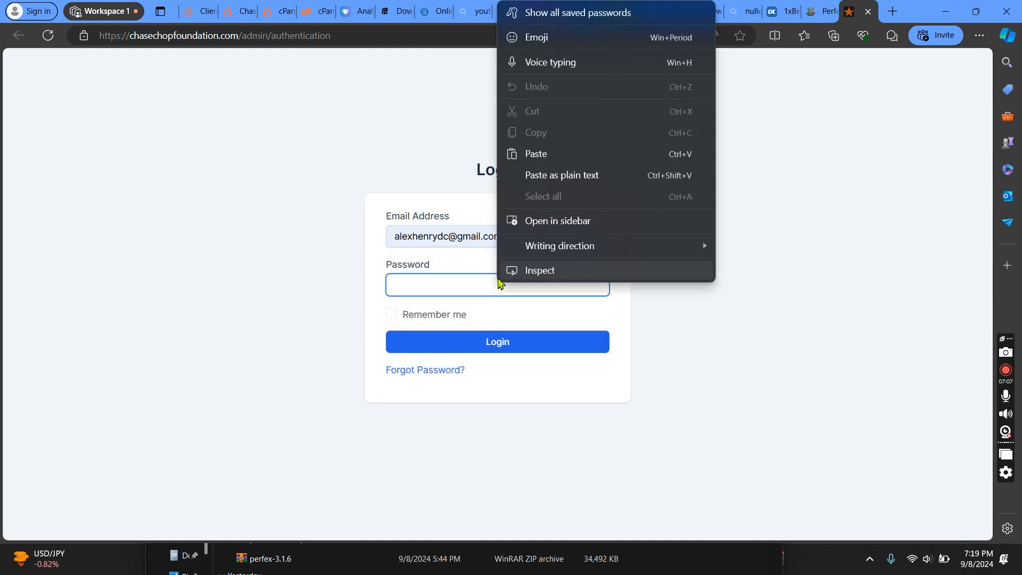
{"action": "left_click", "coordinate": [540, 161]}
{"action": "left_click", "coordinate": [591, 288]}
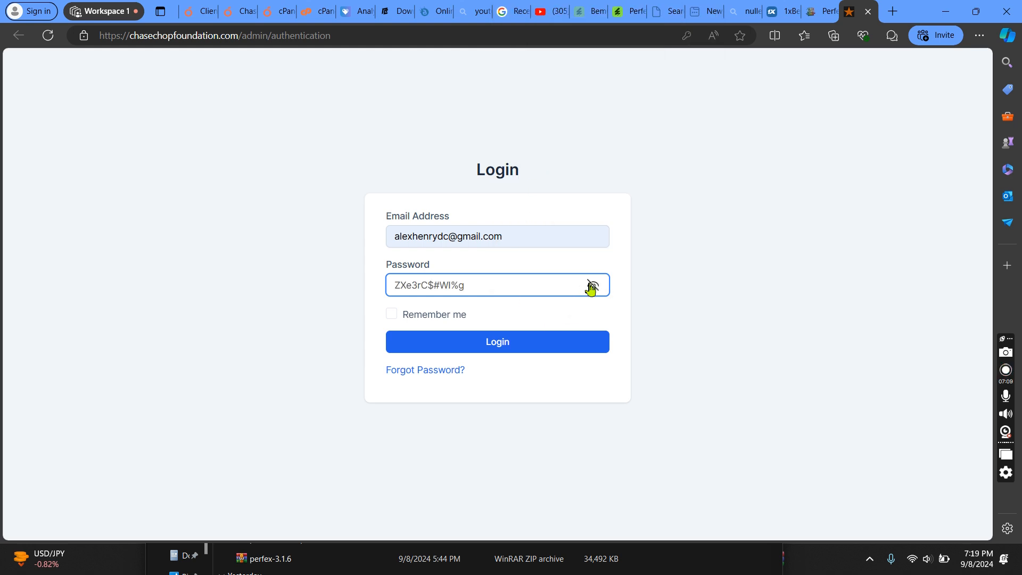
{"action": "left_click", "coordinate": [538, 344]}
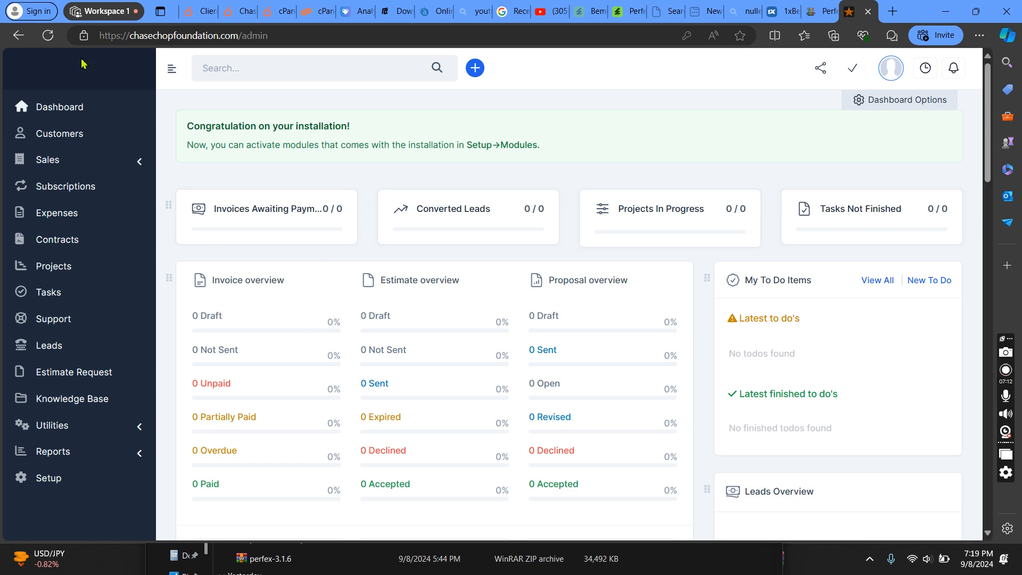
- Look over the invoice, estimate, proposal, to-do and leads overviews on the Perfex dashboard
{"action": "scroll", "coordinate": [962, 85], "scroll_direction": "down", "scroll_amount": 8}
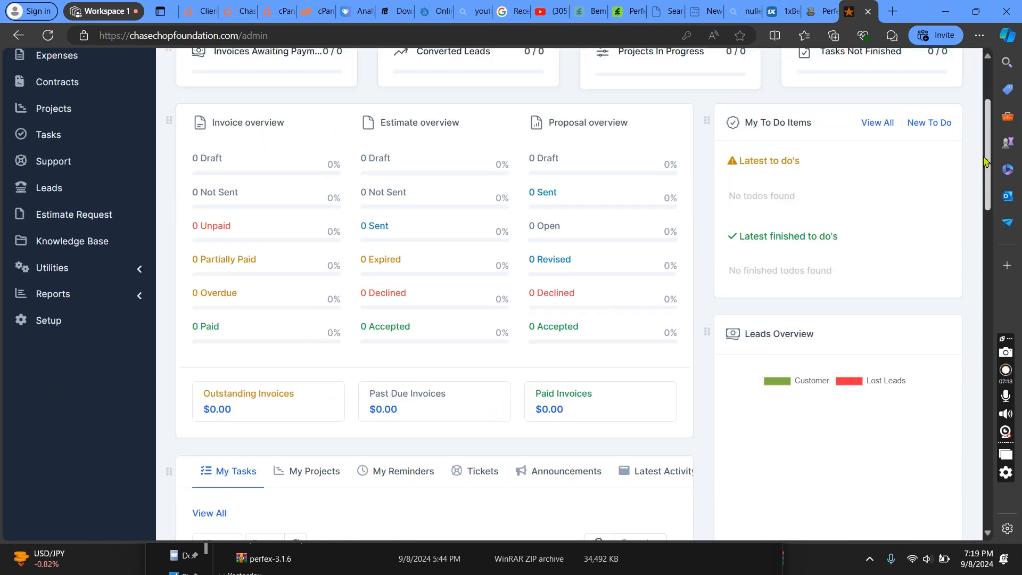
{"action": "scroll", "coordinate": [961, 74], "scroll_direction": "up", "scroll_amount": 8}
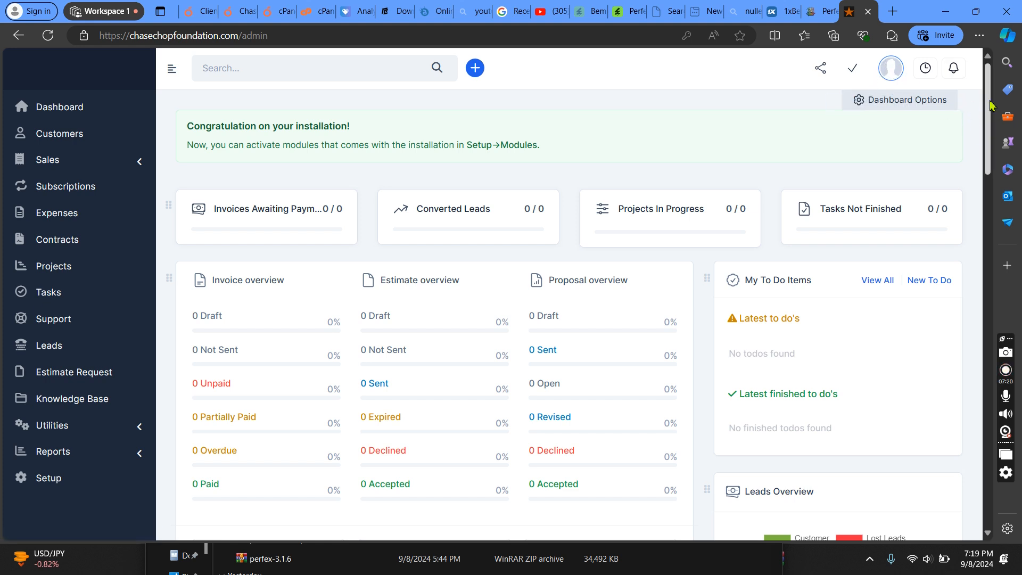
{"action": "left_click_drag", "start_coordinate": [989, 107], "coordinate": [984, 143]}
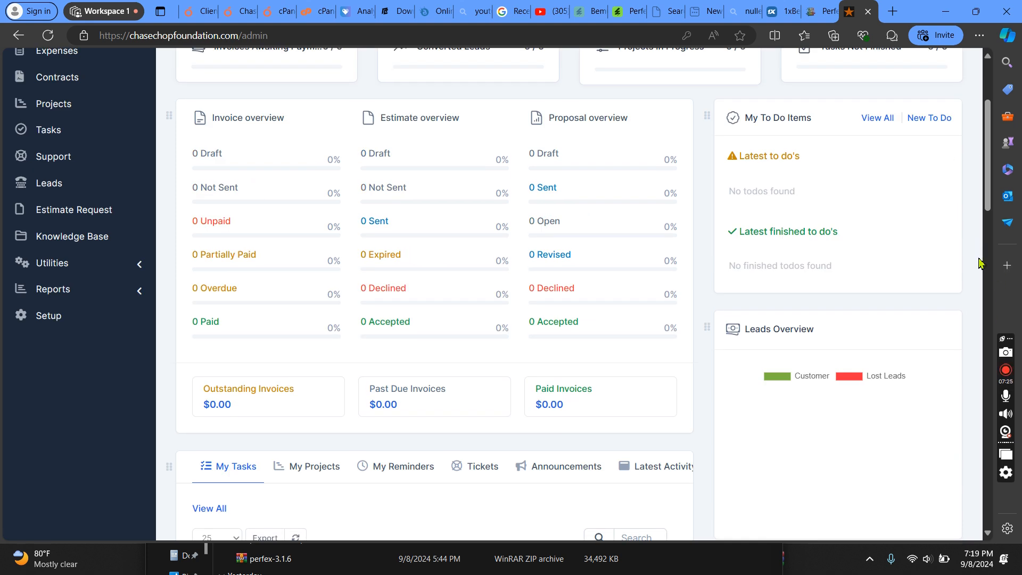